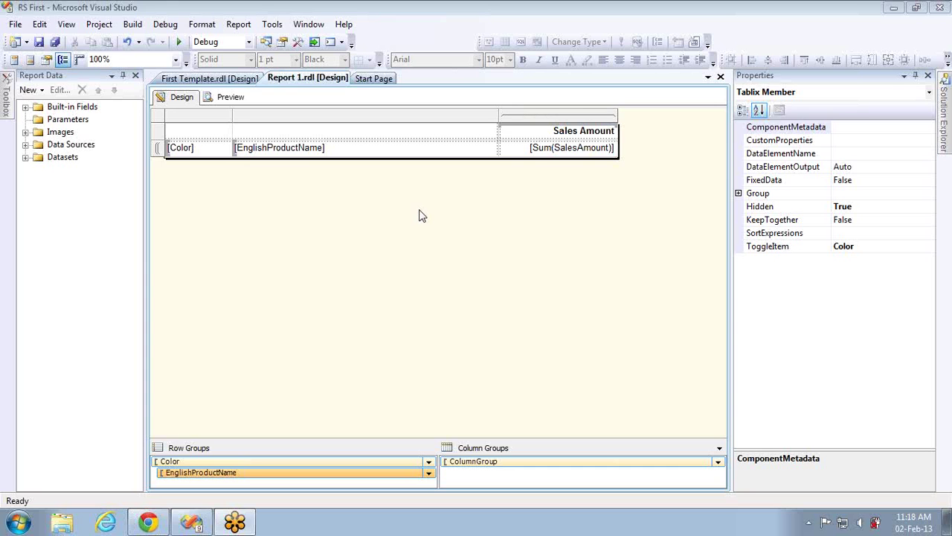
- Preview the report and test expanding and collapsing the Black colour group, then return to layout
click(233, 98)
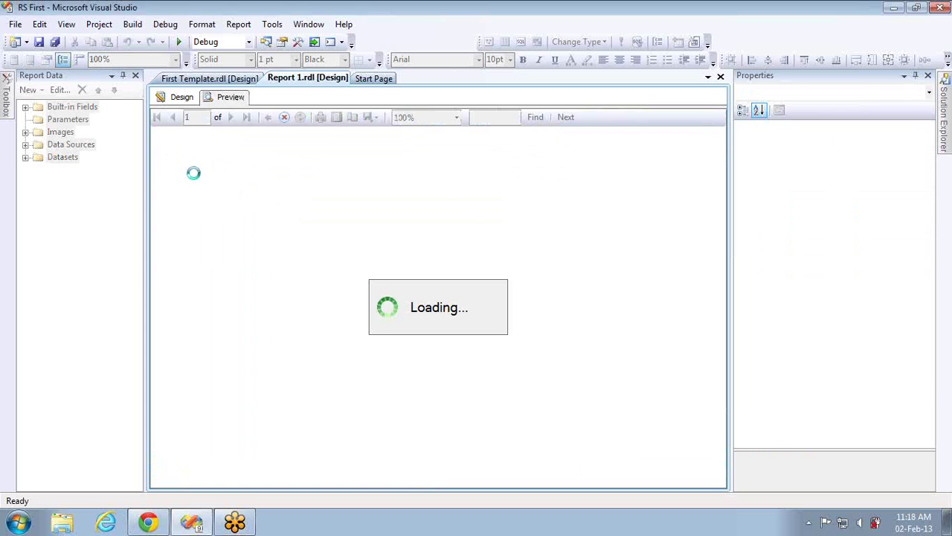
click(159, 153)
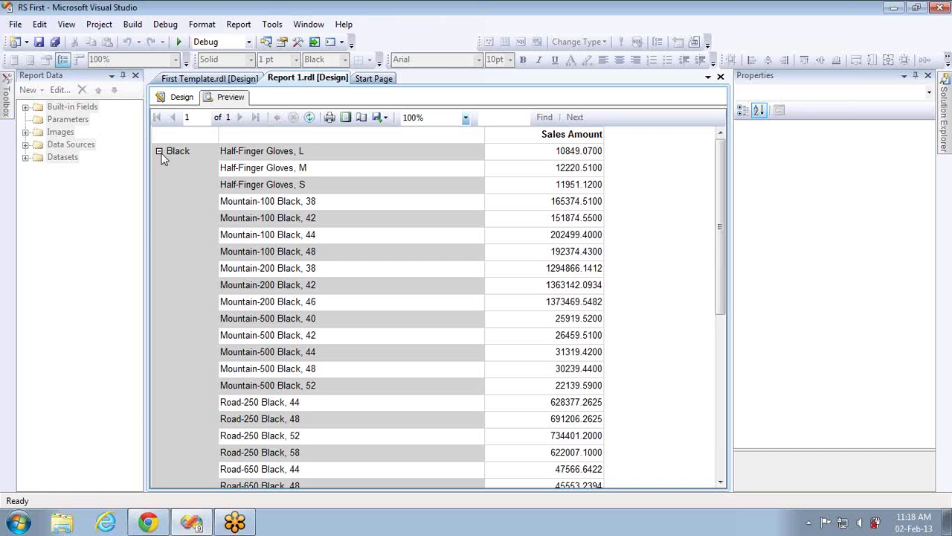
click(160, 152)
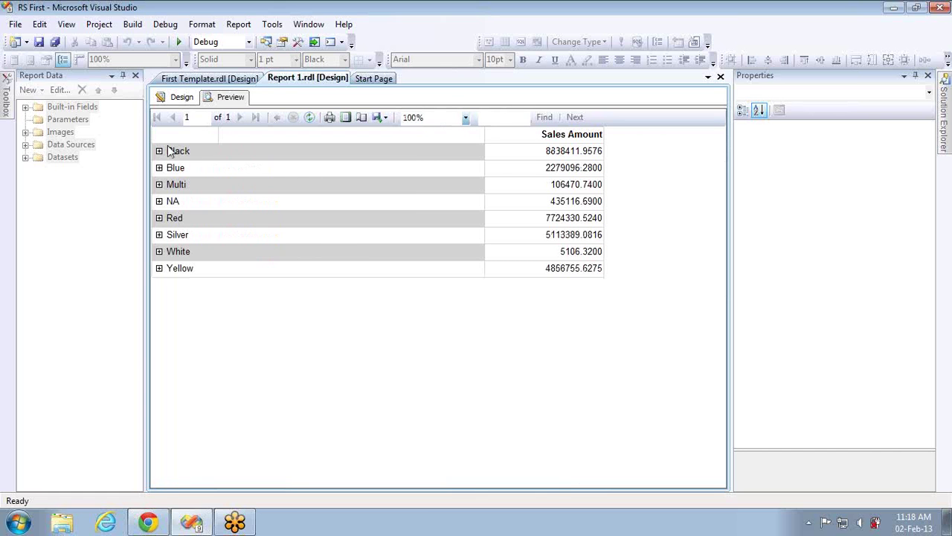
click(159, 152)
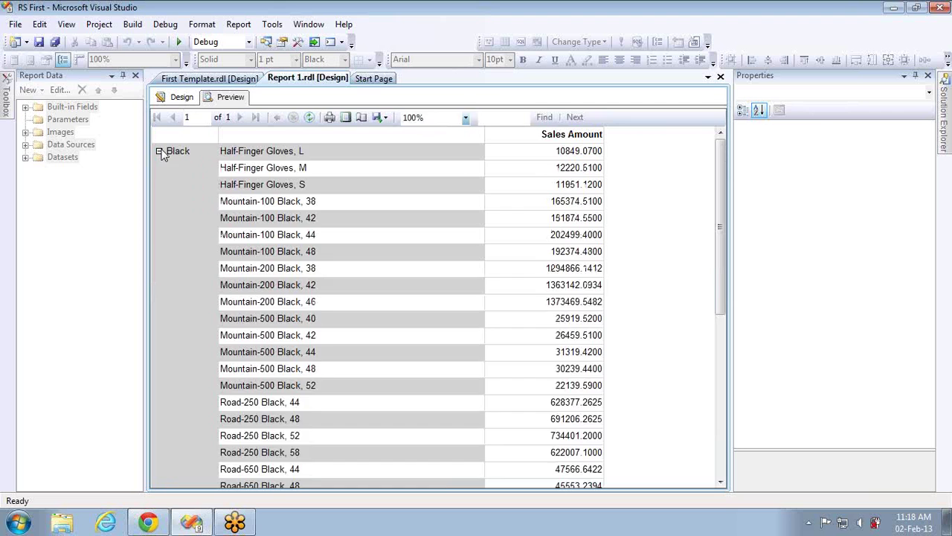
click(159, 152)
click(179, 100)
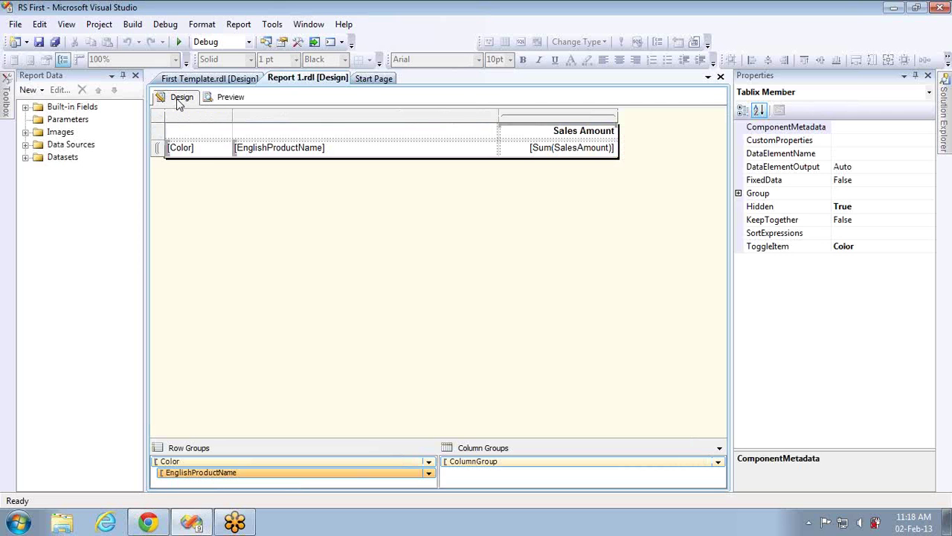
- Make the first table taller and drop a new Matrix into its empty space
click(213, 159)
drag(213, 159, 226, 276)
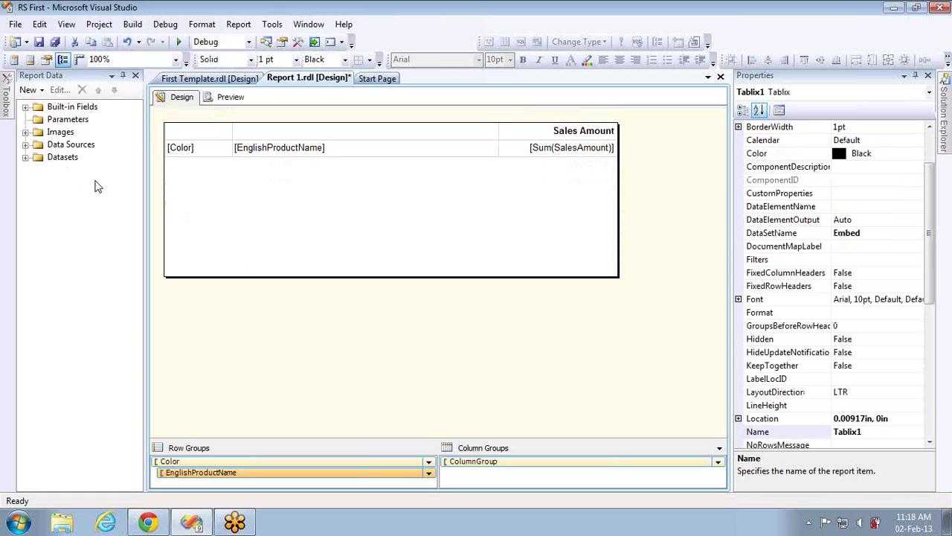
mouse_move(6, 112)
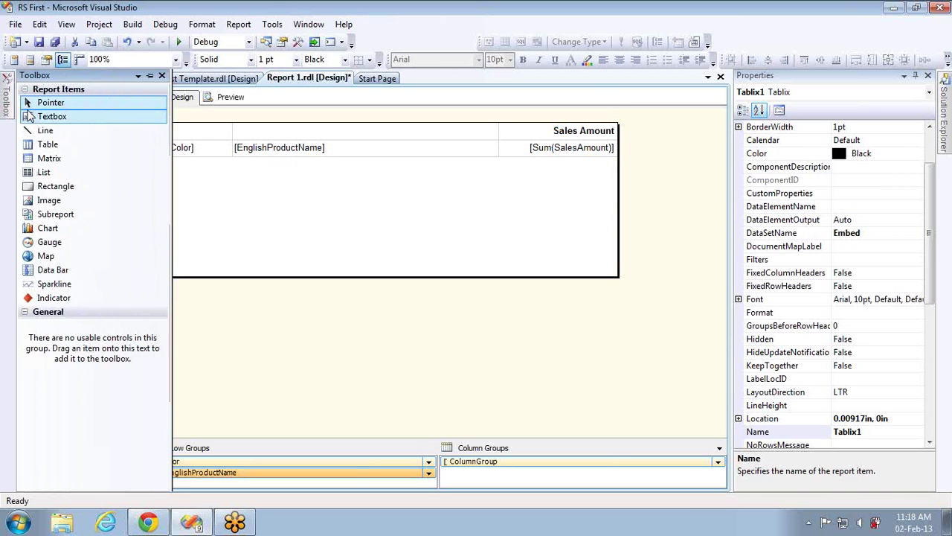
drag(58, 155, 175, 182)
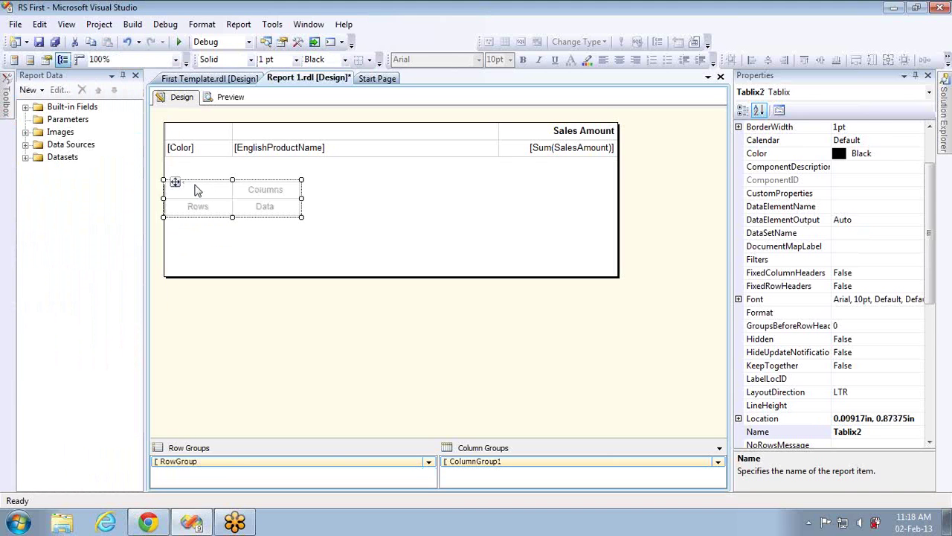
- Group the new matrix's rows by the Class field of the Embed dataset
click(228, 206)
mouse_move(253, 218)
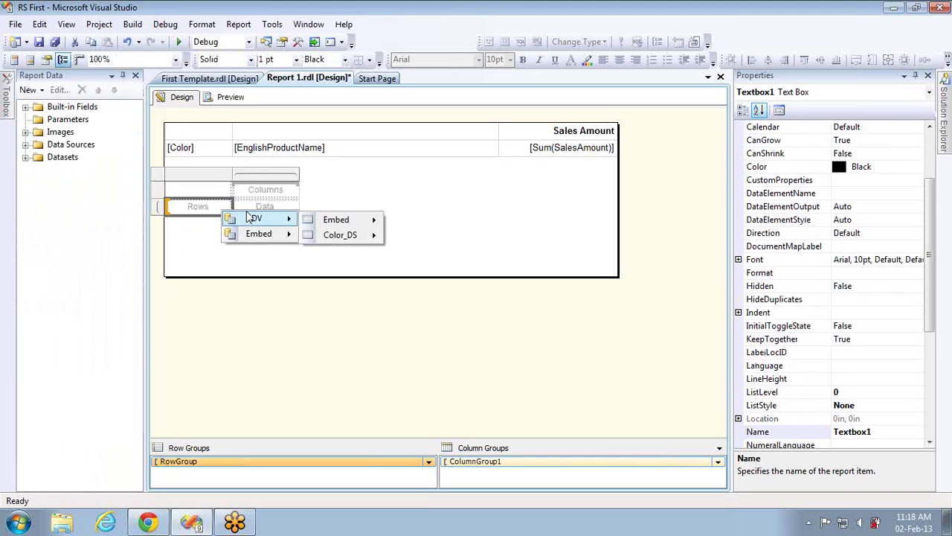
mouse_move(337, 221)
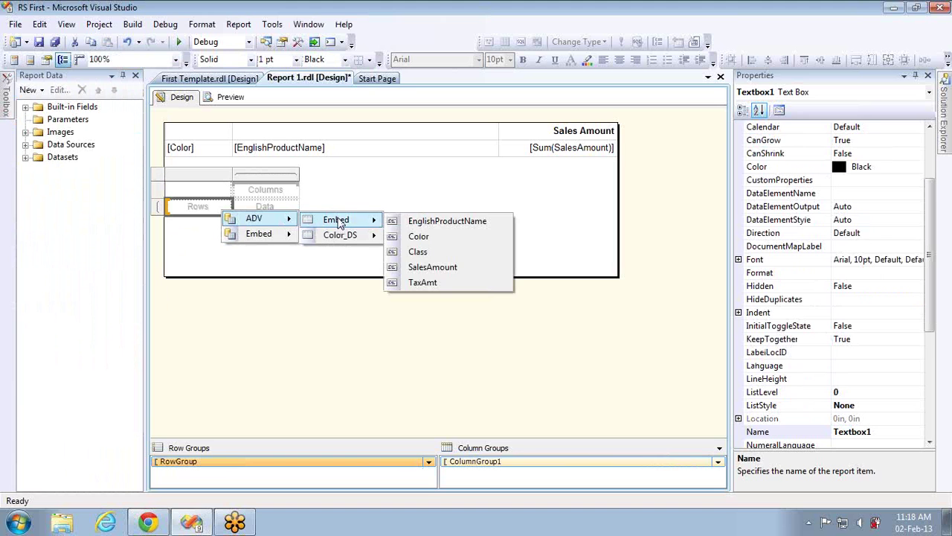
click(418, 251)
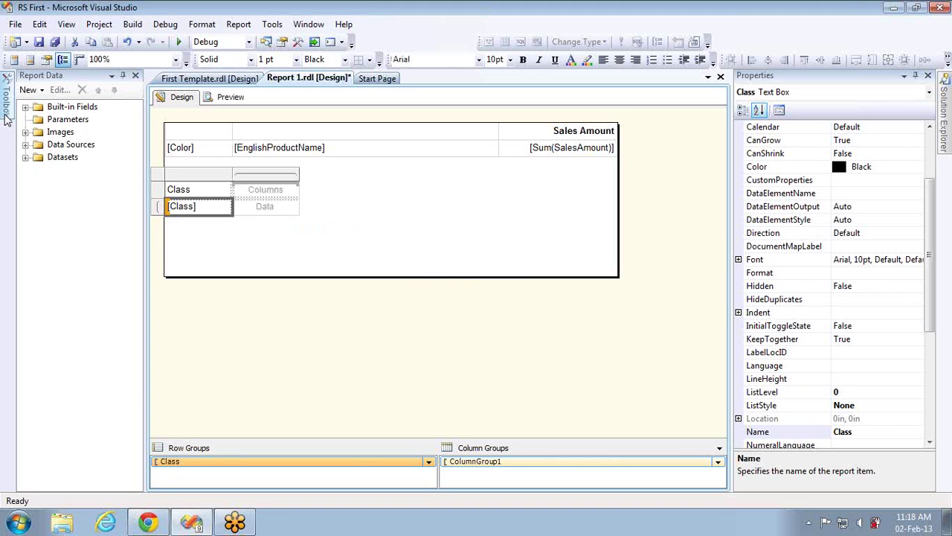
mouse_move(6, 119)
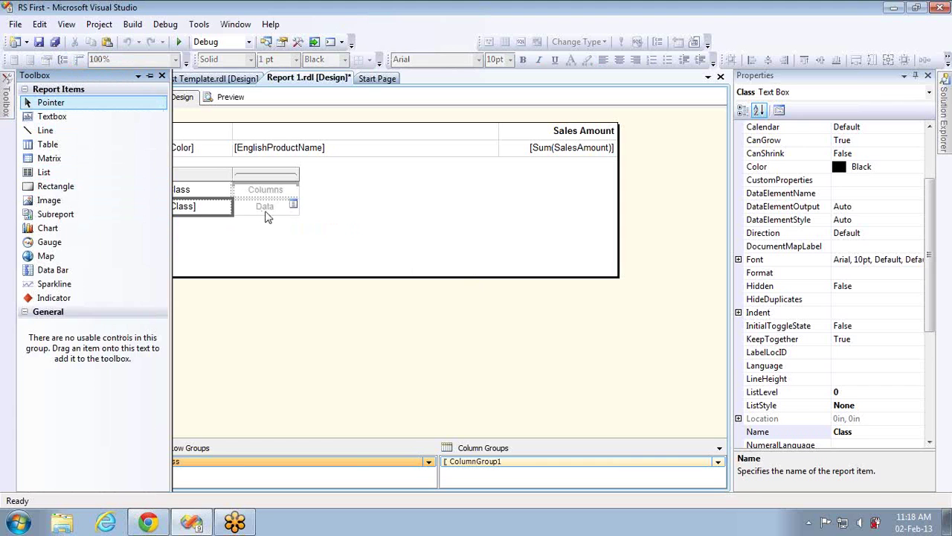
click(228, 206)
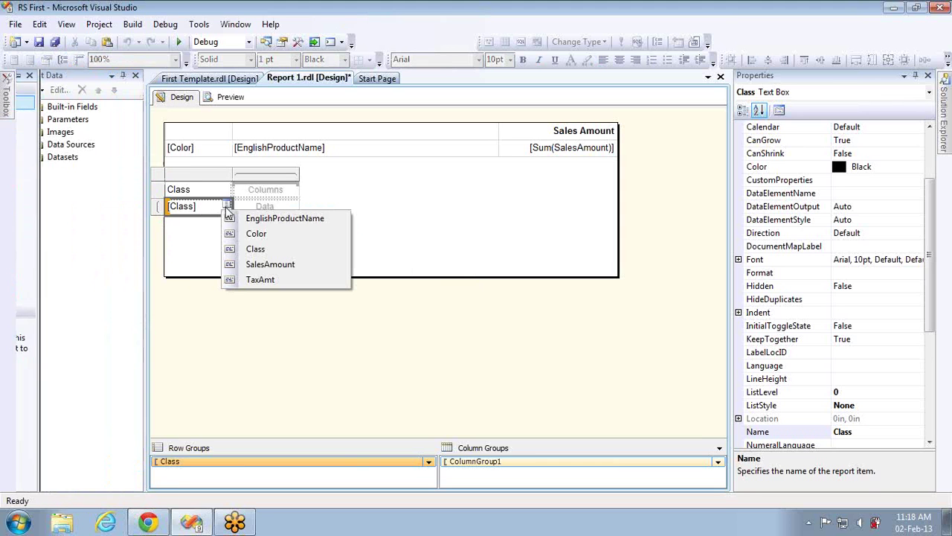
click(6, 86)
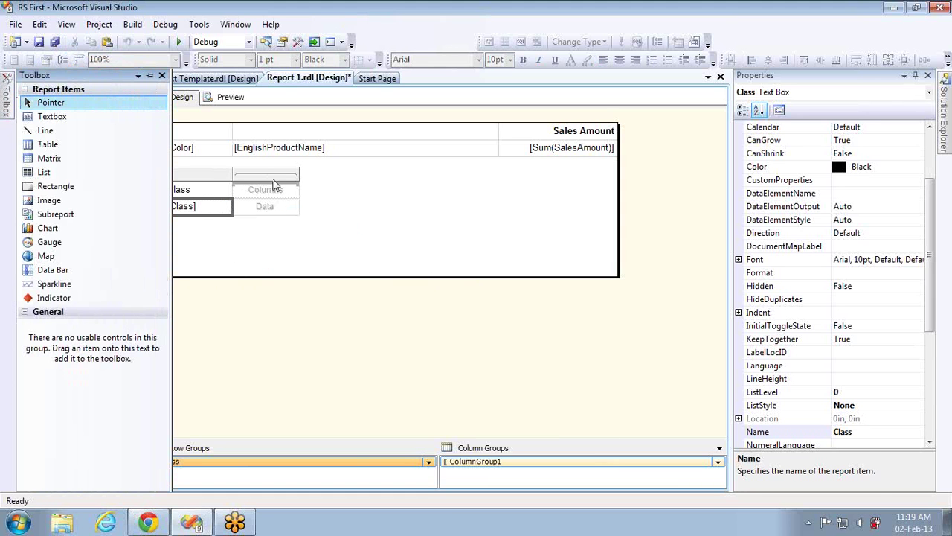
- Add Color as a child row group right of Class and widen the Color1 column
click(163, 78)
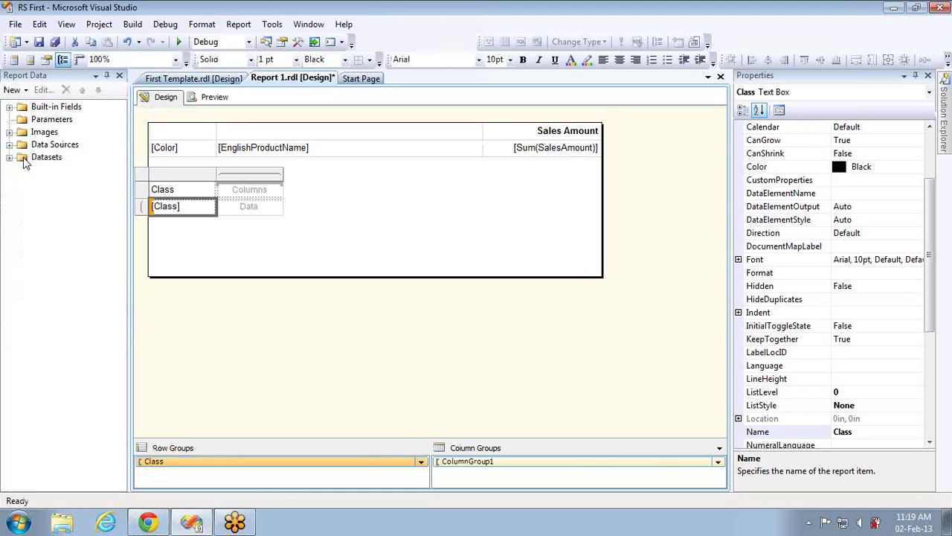
drag(74, 196, 195, 211)
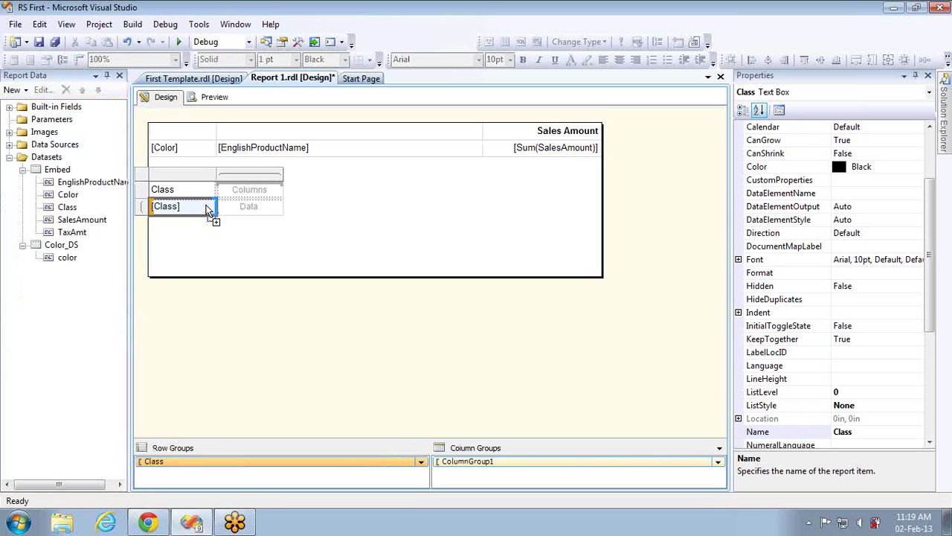
mouse_move(212, 210)
mouse_down()
mouse_move(208, 222)
mouse_move(202, 208)
mouse_up()
drag(199, 209, 209, 205)
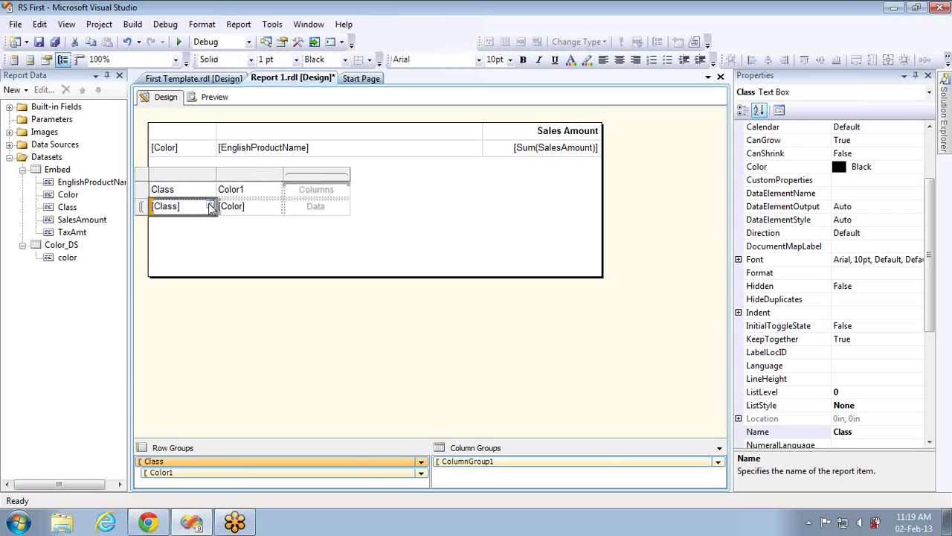
drag(283, 174, 312, 175)
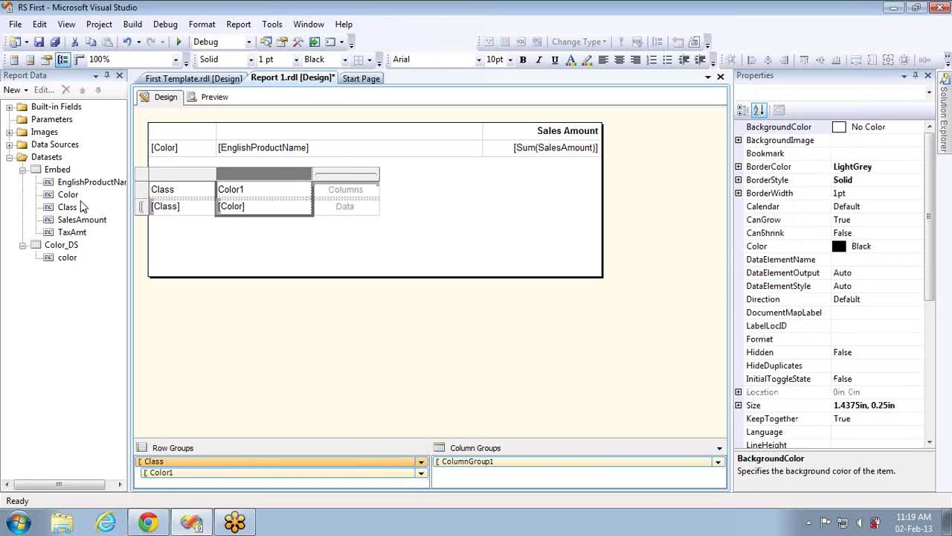
- Add EnglishProductName as a row group under Color and widen its column
drag(84, 192, 302, 208)
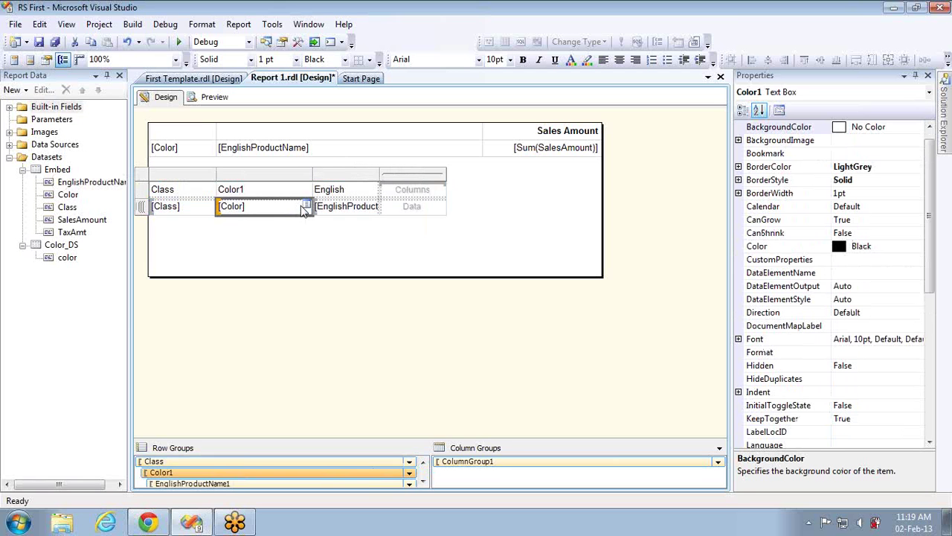
click(379, 176)
drag(380, 175, 513, 191)
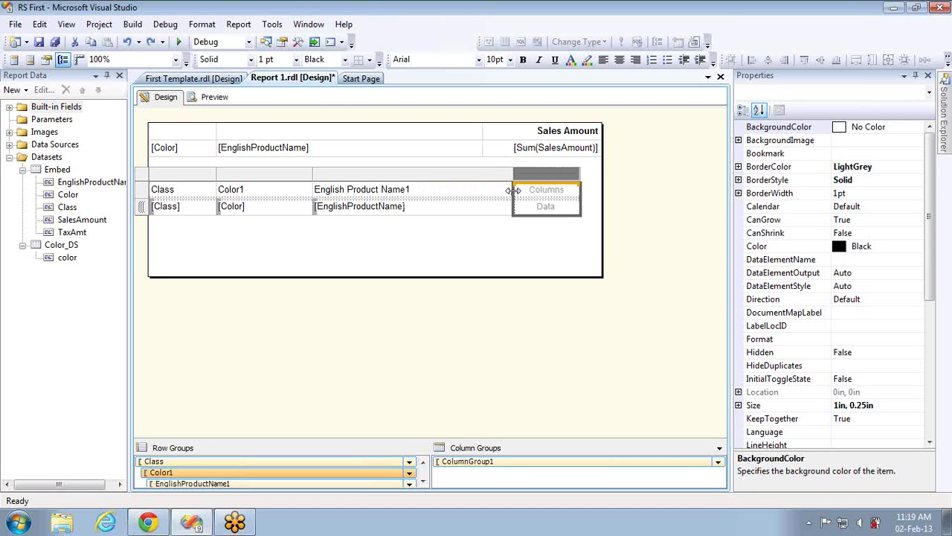
- Fill the data cell with summed SalesAmount, then widen and right-align that column
click(575, 206)
click(625, 265)
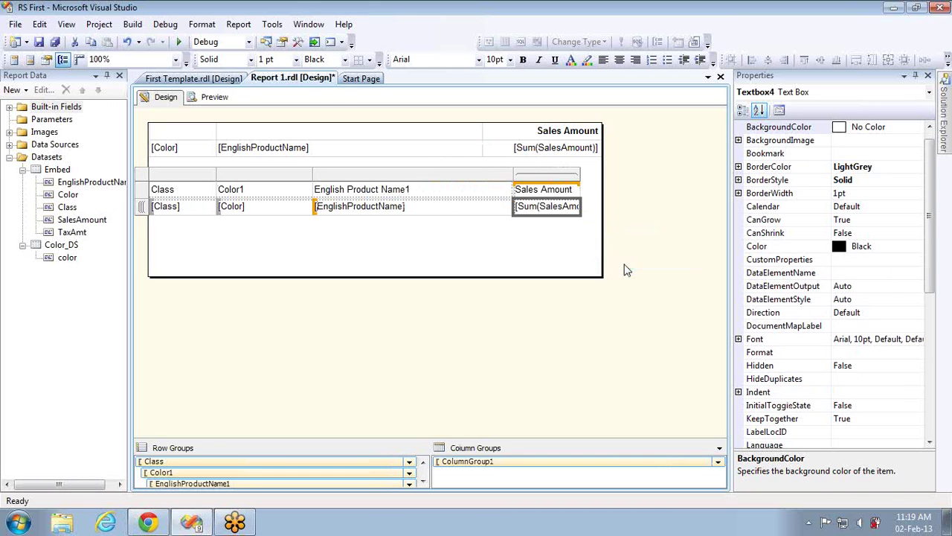
click(578, 174)
drag(578, 174, 600, 174)
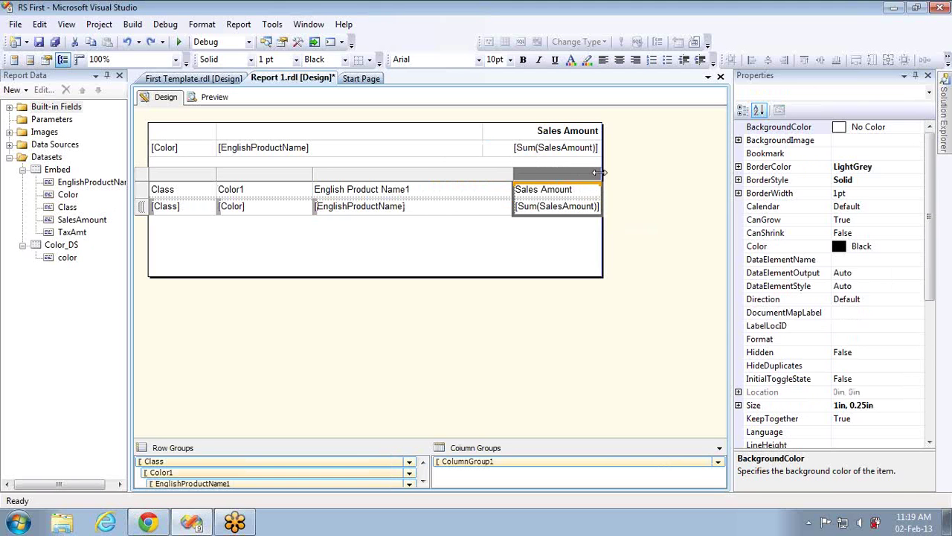
click(636, 59)
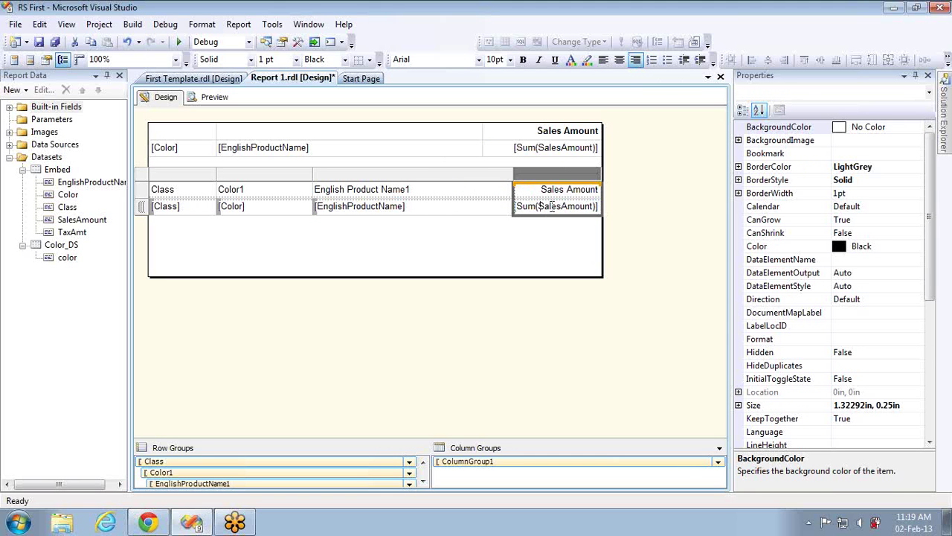
- Clear the Class, Color1 and product name header labels and preview the report
click(432, 190)
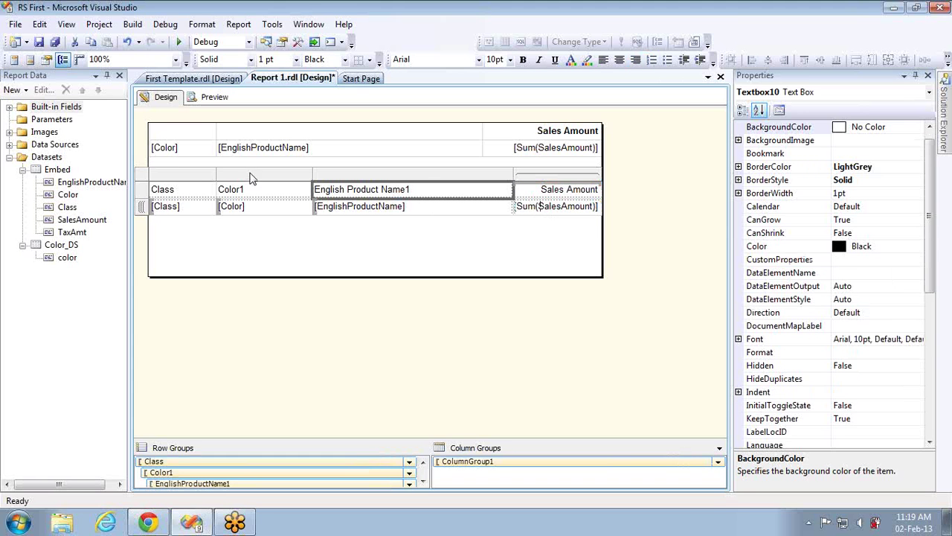
shift+click(199, 192)
key(Delete)
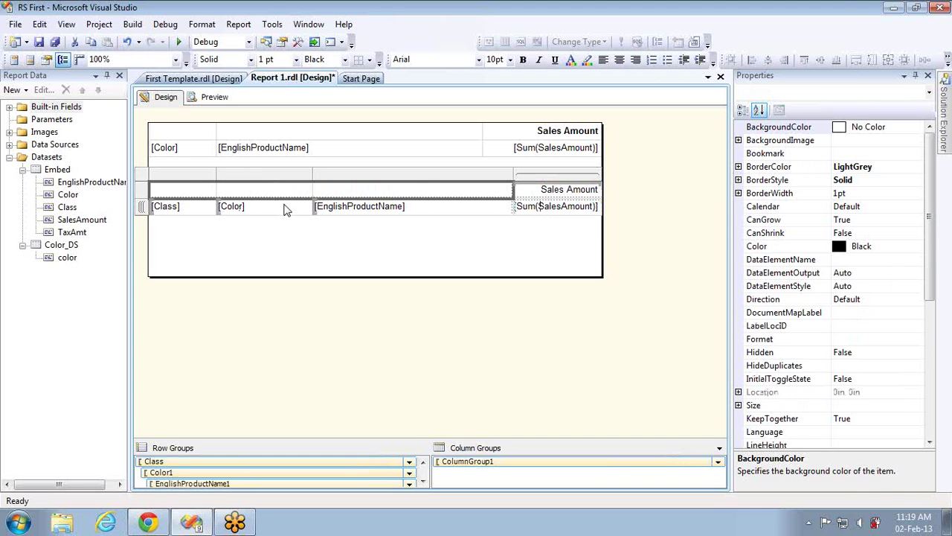
click(215, 97)
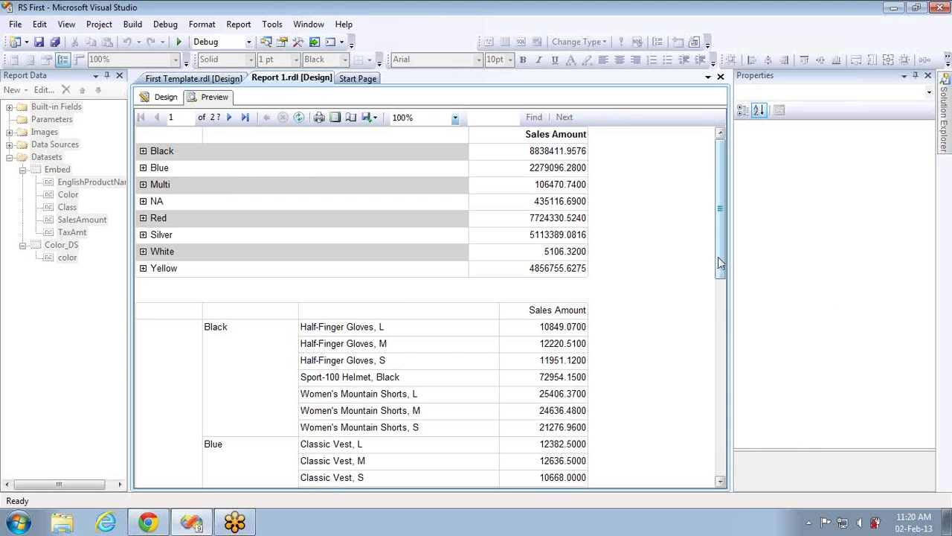
- Switch from Preview back to Report 1's Design view showing the row groups
mouse_move(719, 262)
mouse_down()
mouse_move(722, 330)
mouse_move(718, 256)
mouse_up()
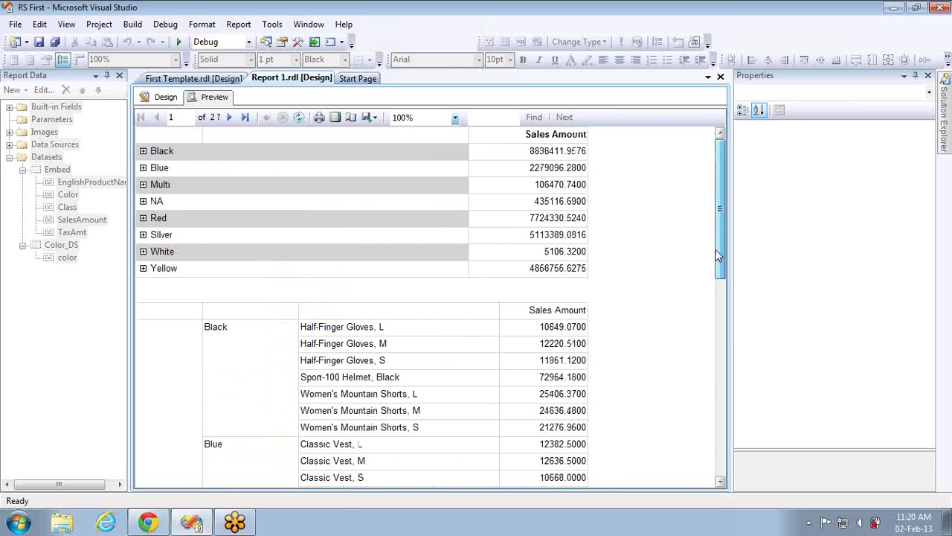
click(165, 97)
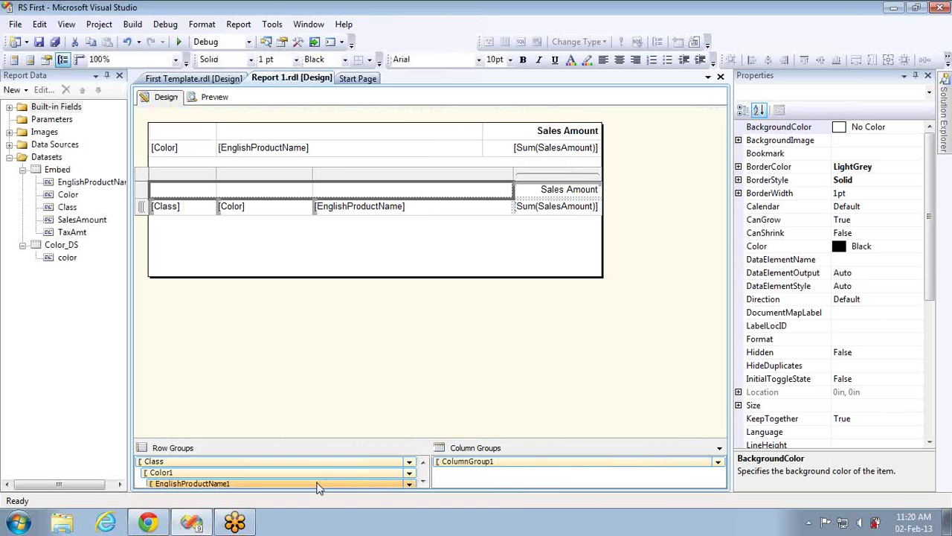
- Set the EnglishProductName1 group to start hidden, with display toggled by Color1
scroll(316, 486, down, 1)
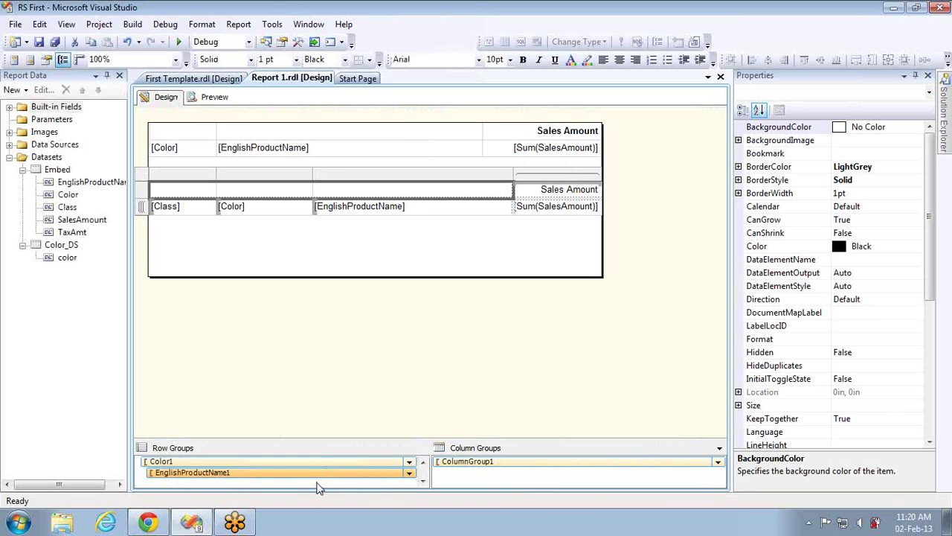
double_click(270, 478)
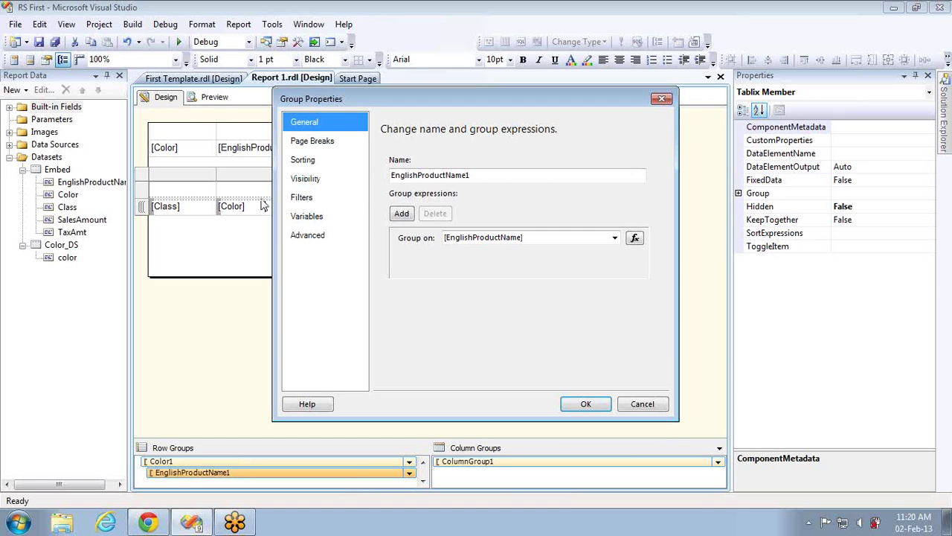
click(329, 181)
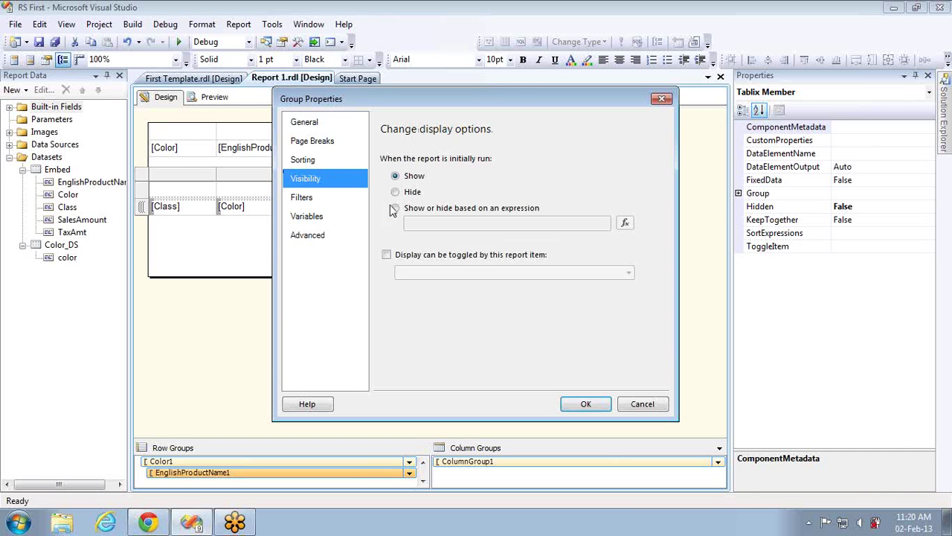
click(400, 194)
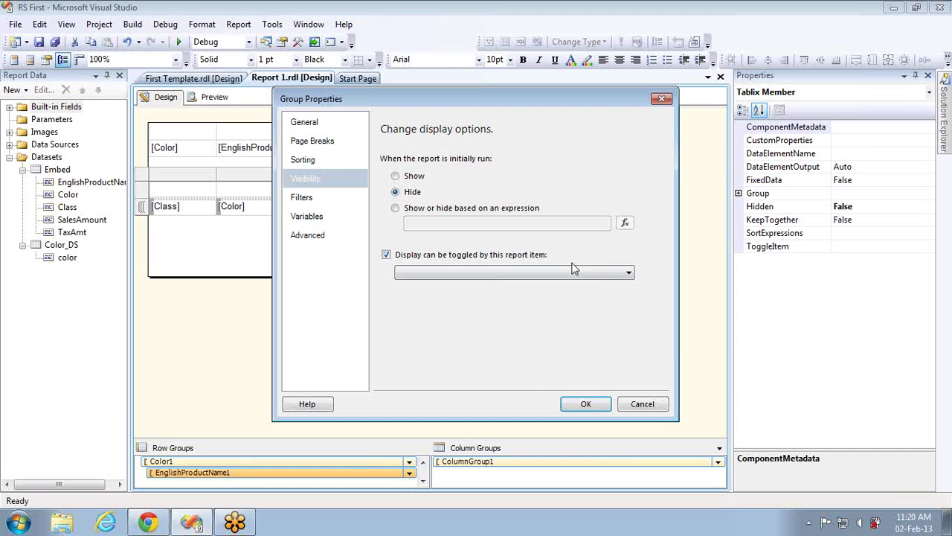
click(599, 270)
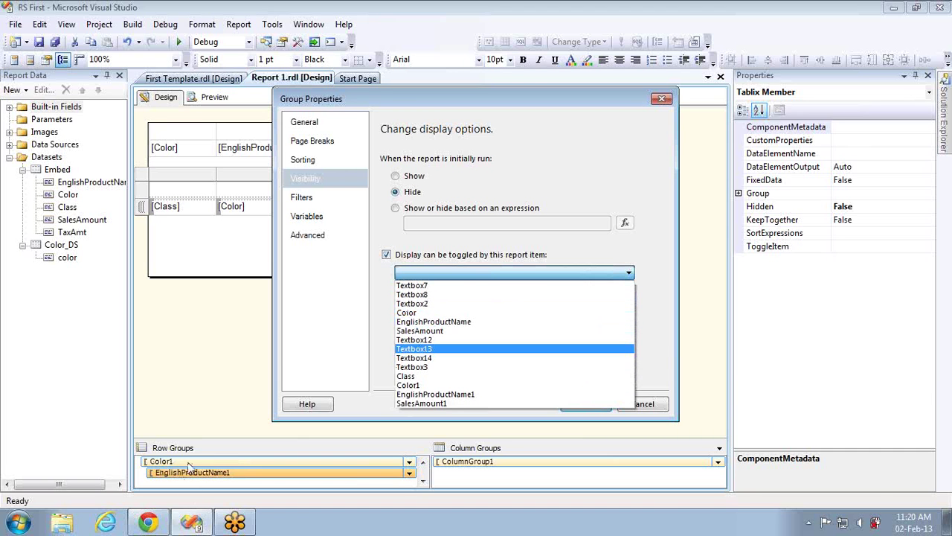
click(410, 385)
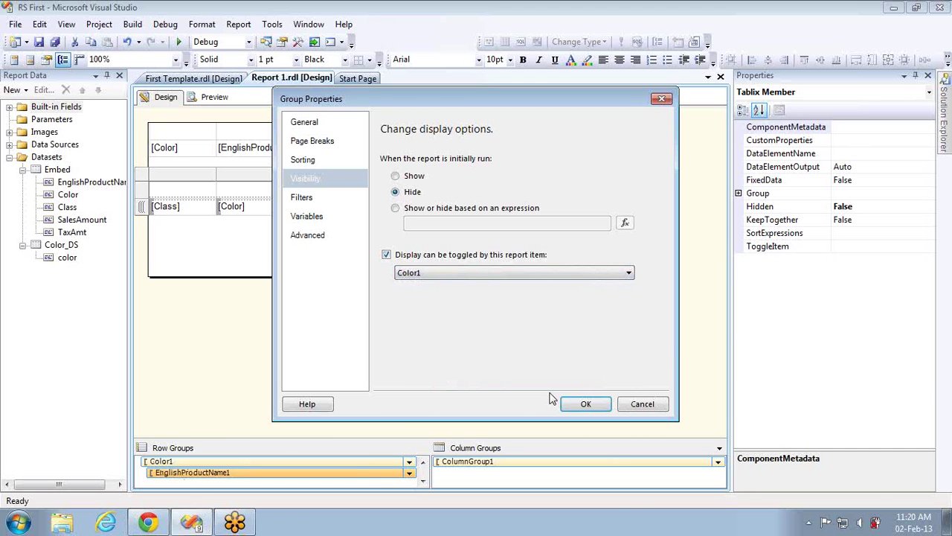
click(575, 401)
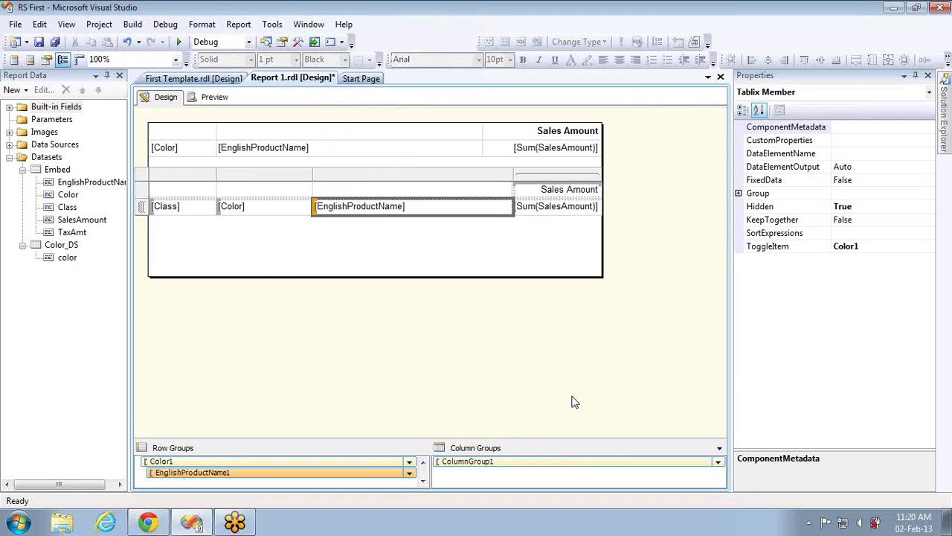
click(215, 98)
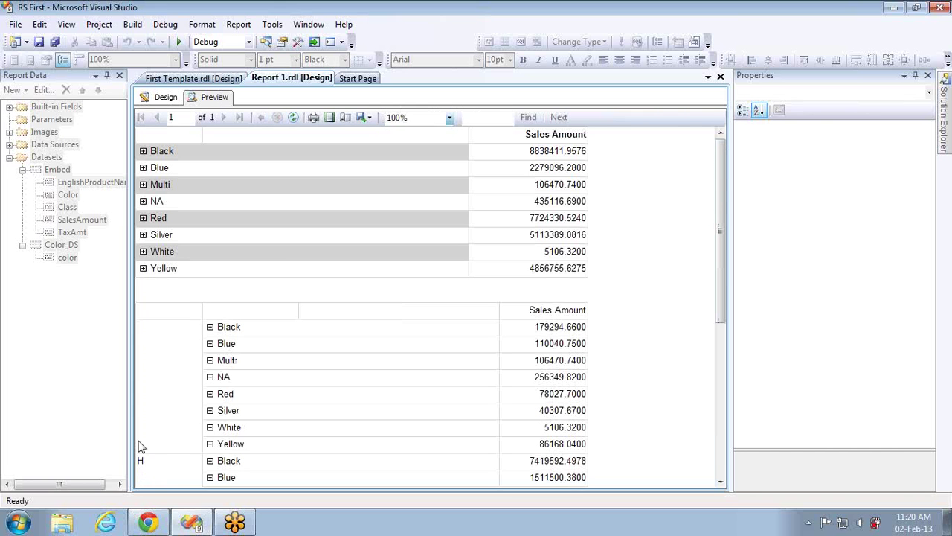
click(210, 328)
click(210, 329)
click(210, 328)
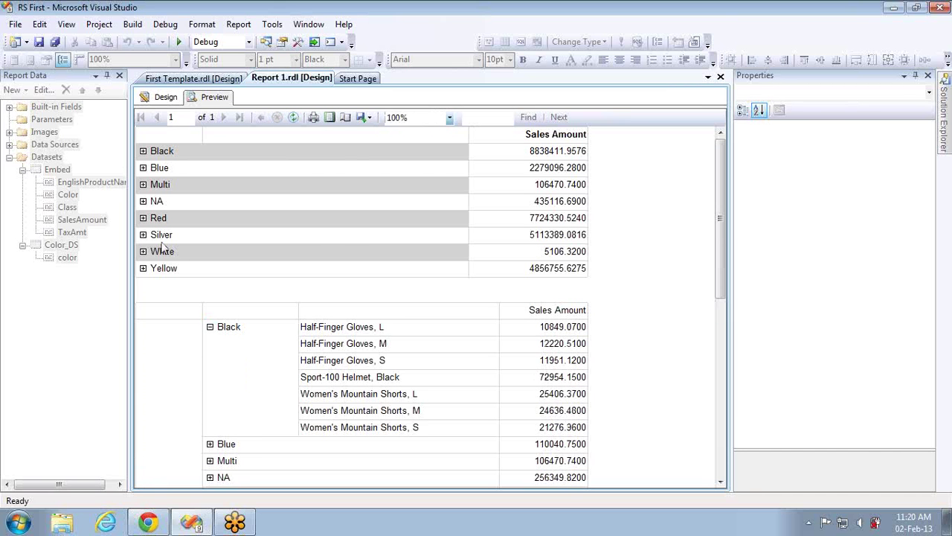
click(164, 97)
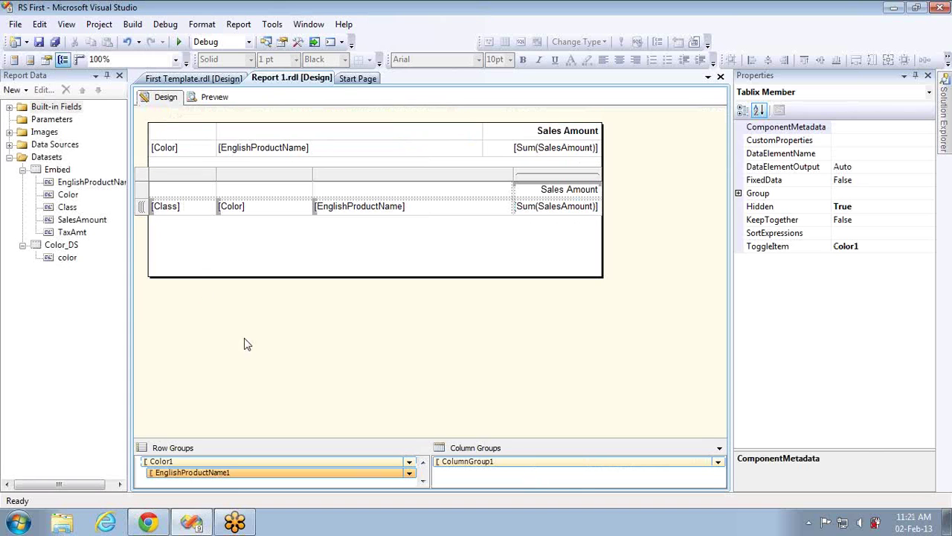
click(249, 472)
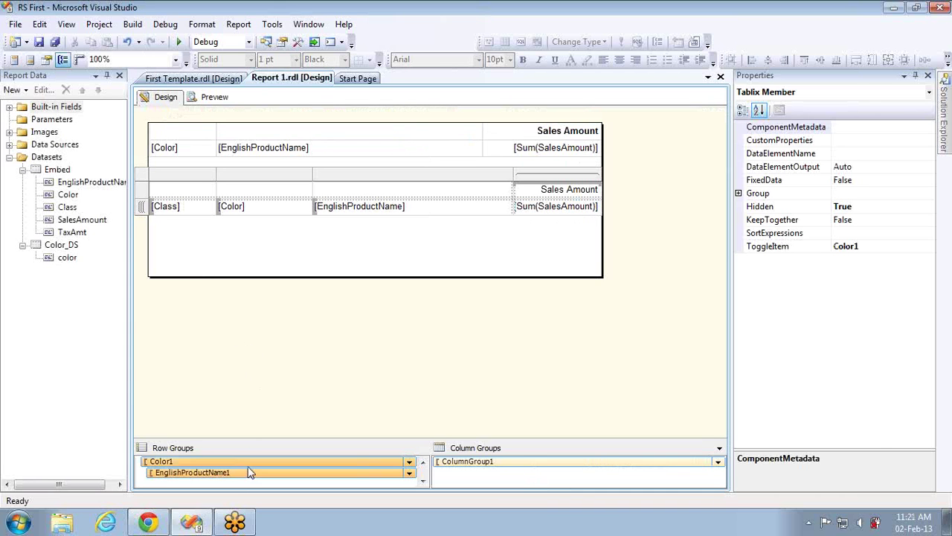
- Hide the Color1 group initially with Class as its toggle item, then preview the report
click(422, 461)
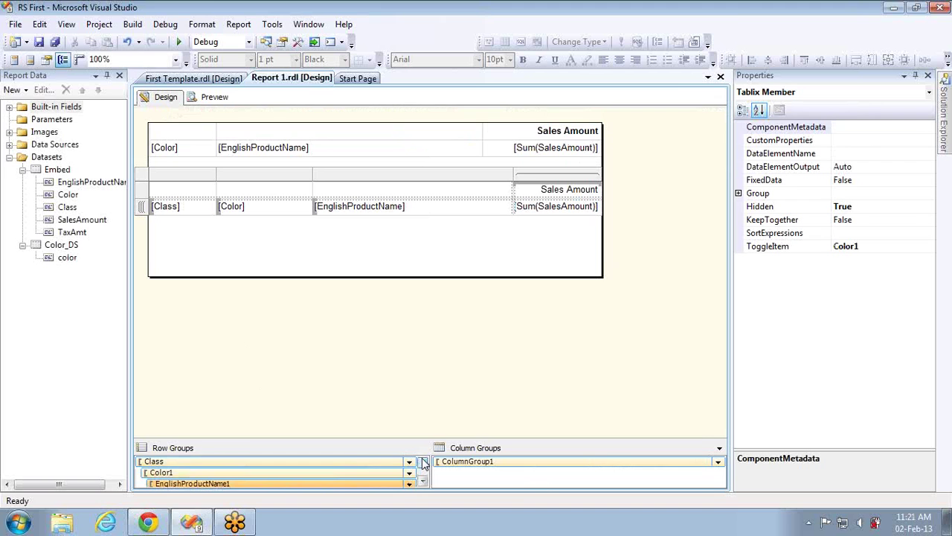
double_click(363, 473)
click(327, 183)
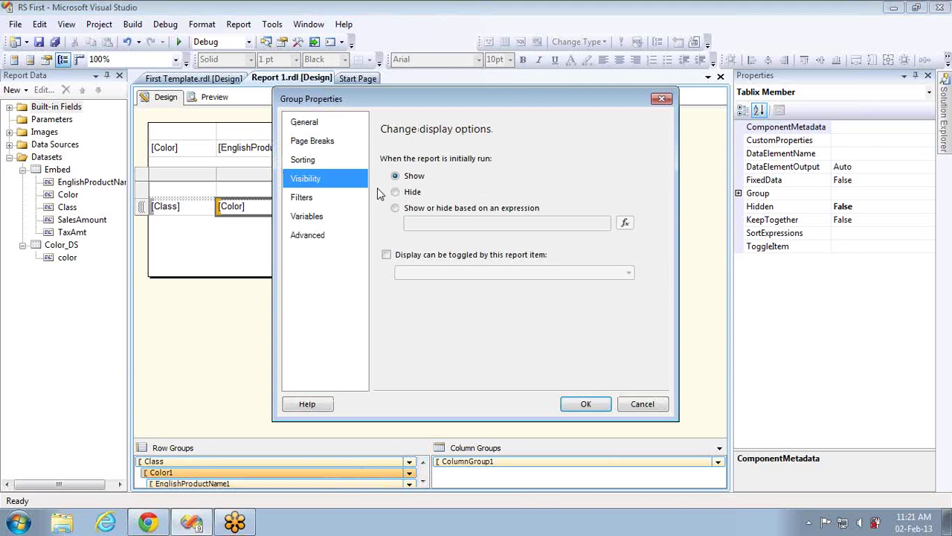
click(396, 192)
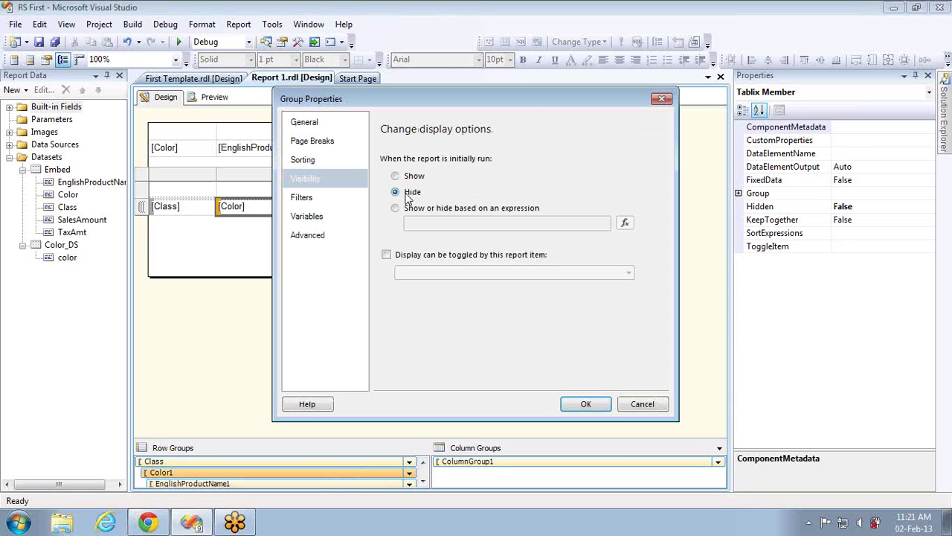
click(391, 257)
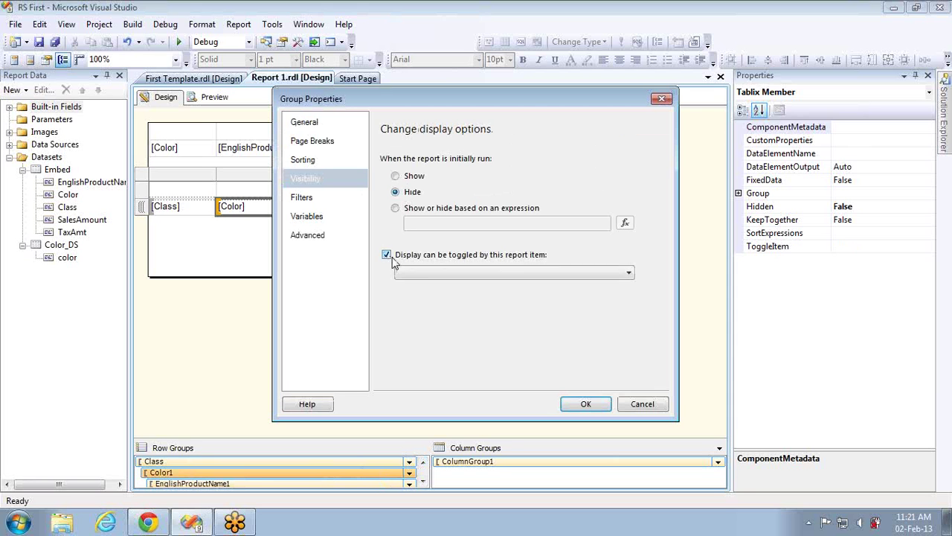
click(460, 274)
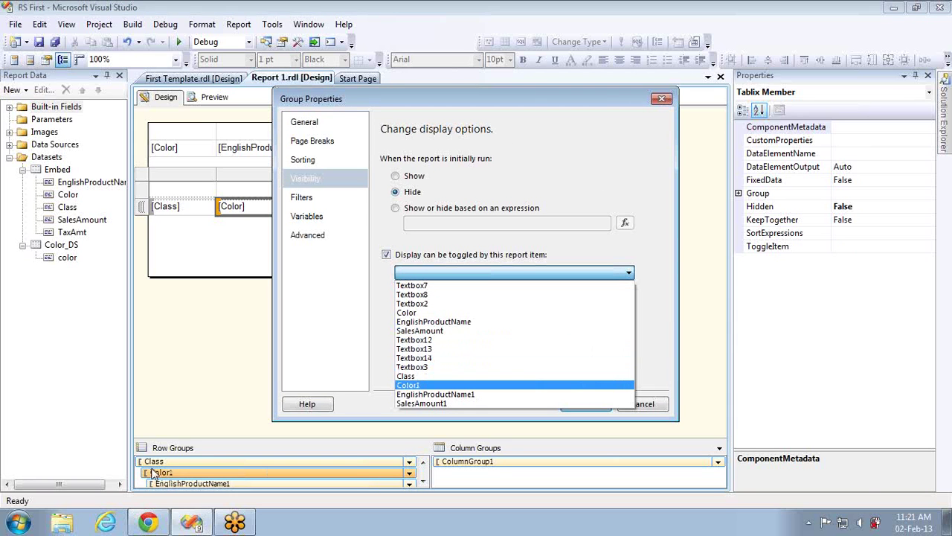
click(428, 377)
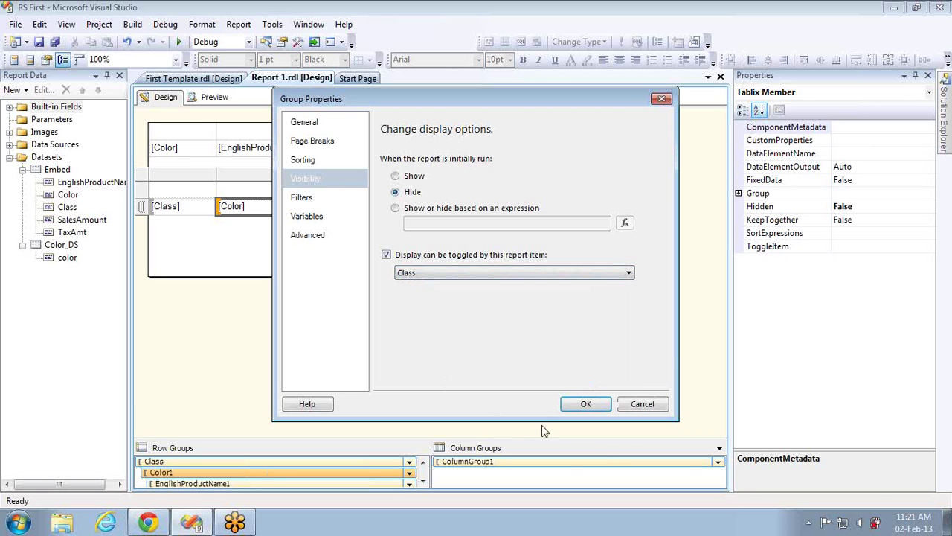
click(578, 404)
click(214, 98)
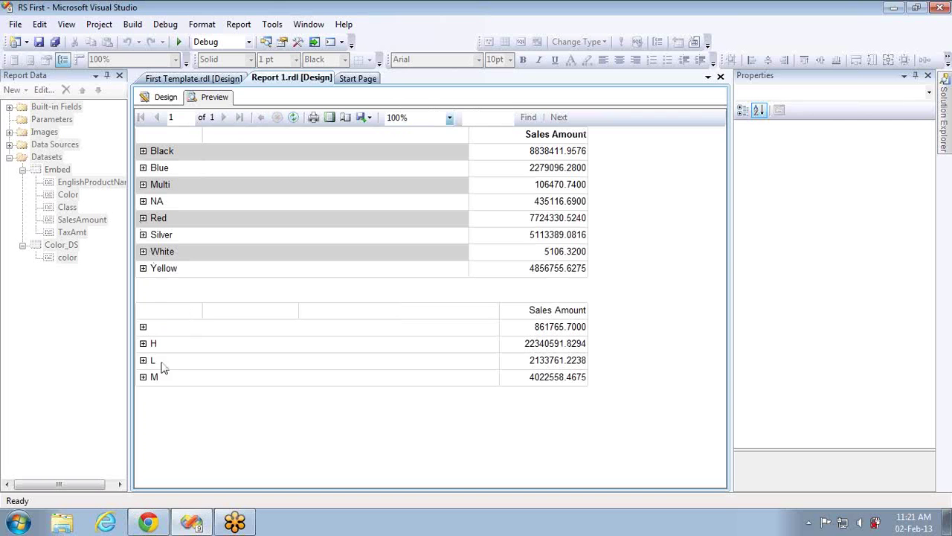
- Expand and collapse the blank class and its Blue colour to test the drill-down
click(143, 328)
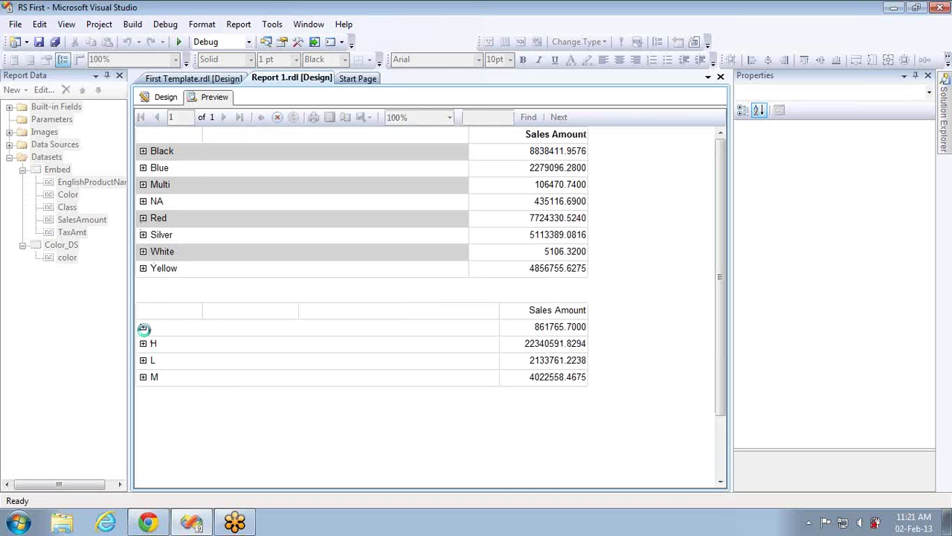
click(210, 343)
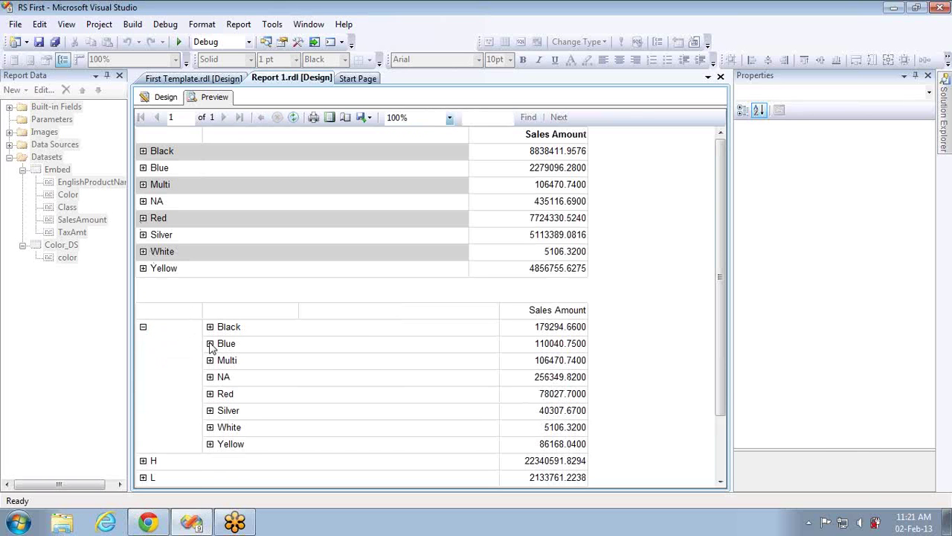
click(211, 344)
click(143, 327)
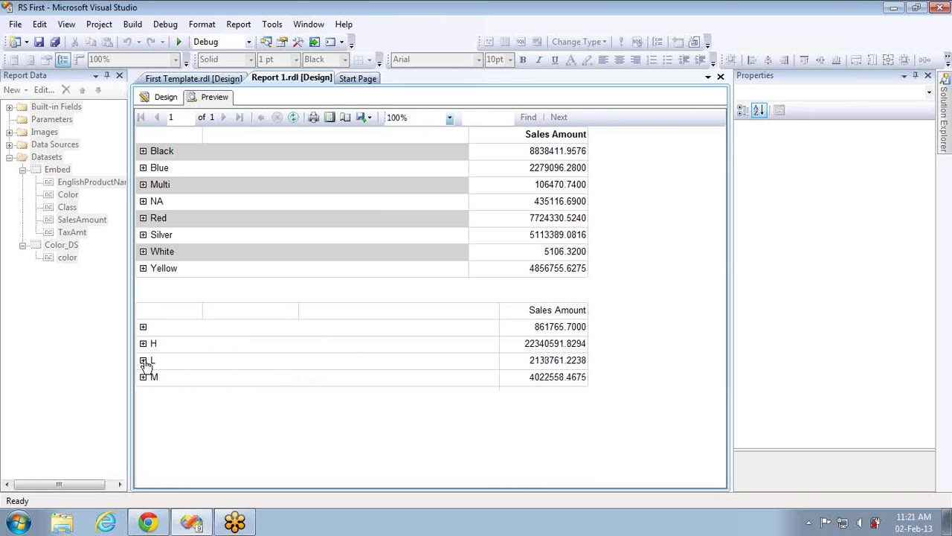
- Expand class L and toggle its Blue products open and closed, leaving L expanded
click(143, 360)
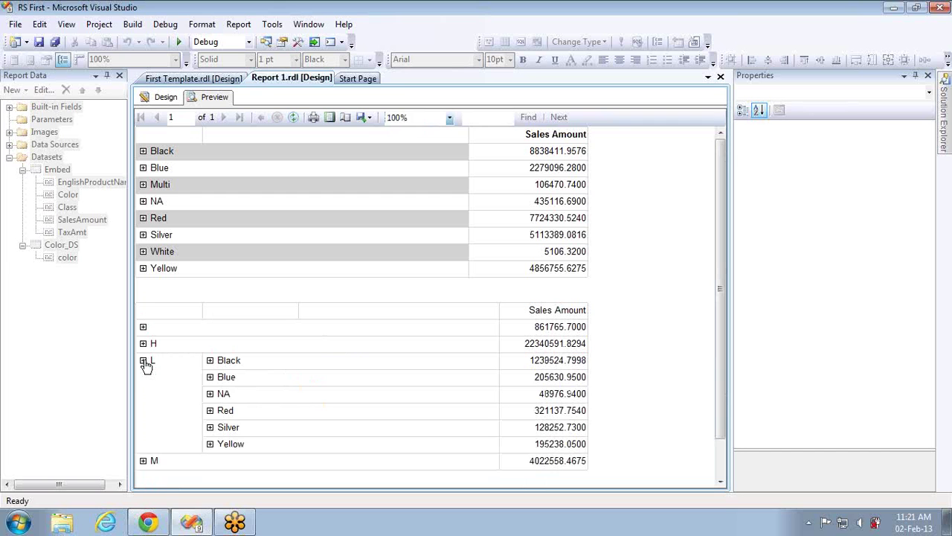
click(211, 378)
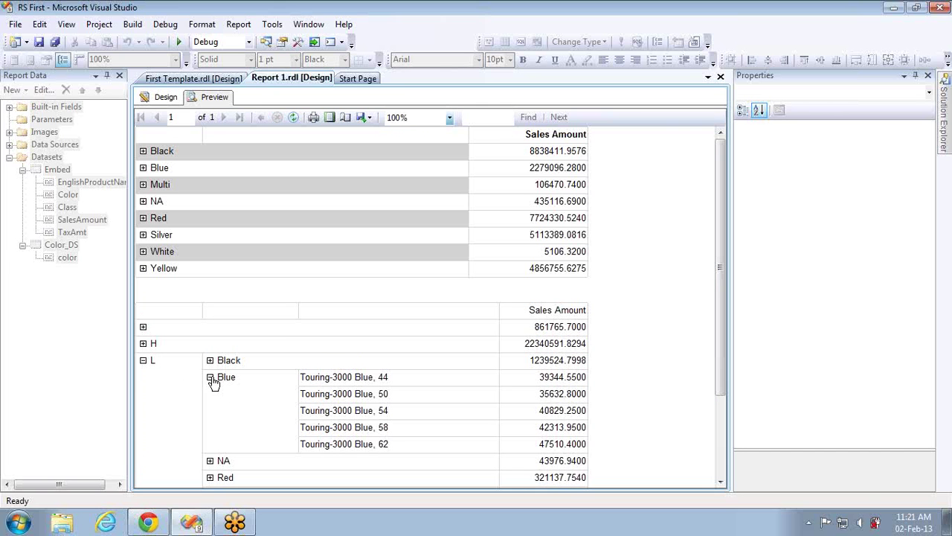
click(210, 377)
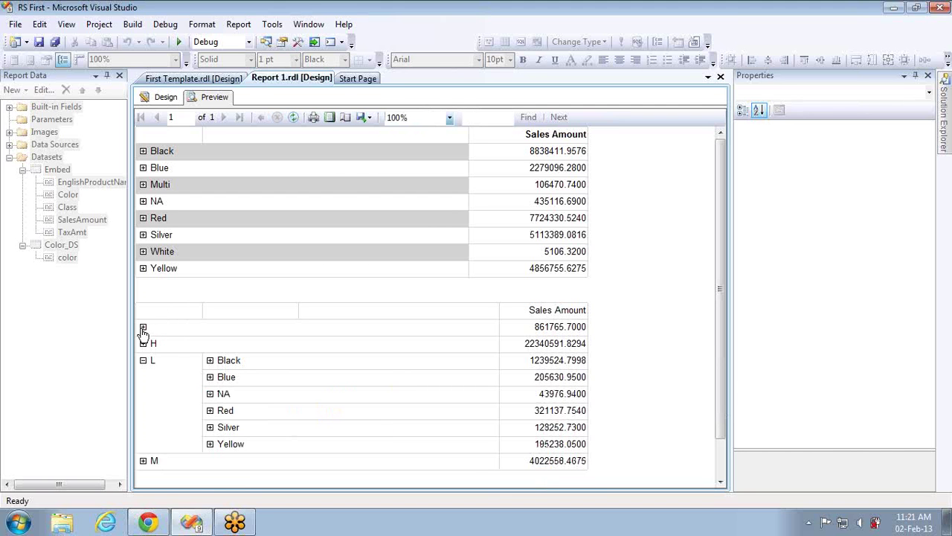
- Back in Design, open the expression editor for the second matrix's [Class] cell
click(164, 96)
right_click(189, 208)
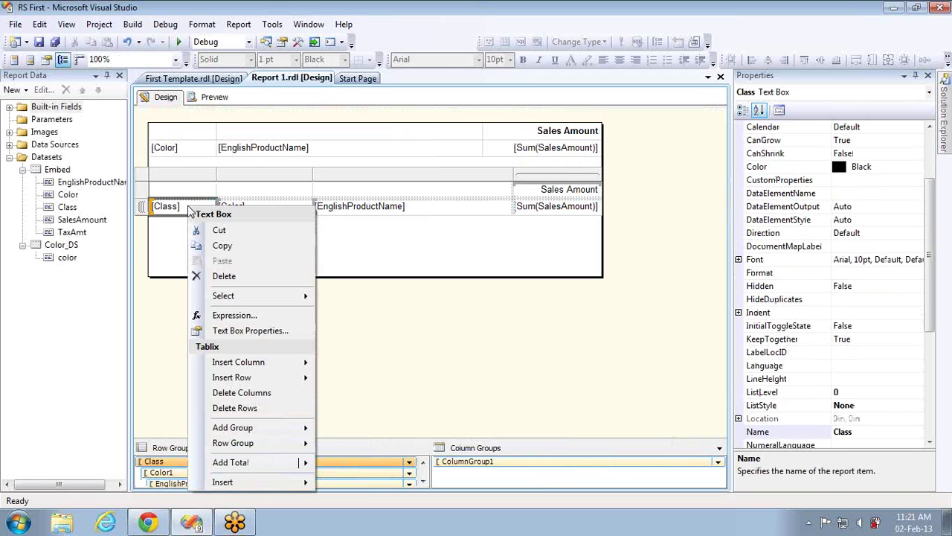
click(235, 316)
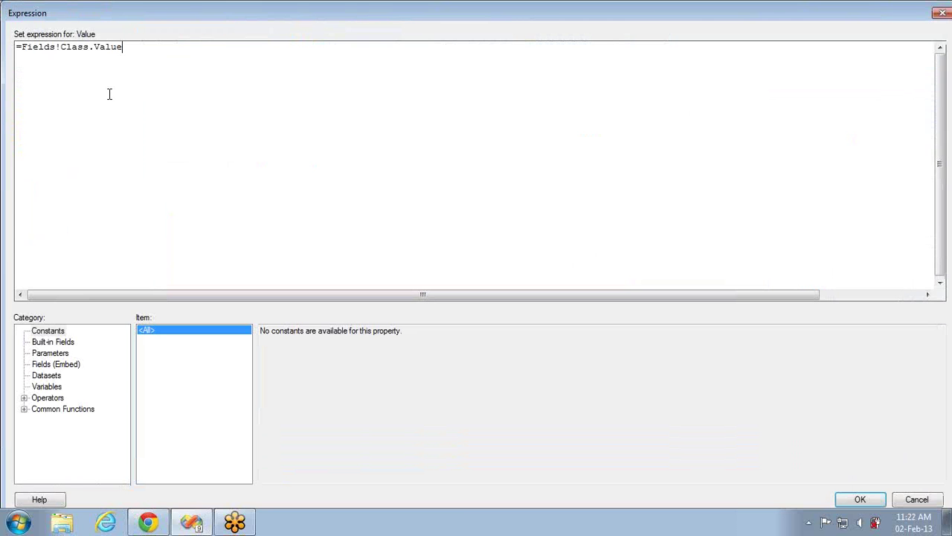
- Write the skeleton iif(isnothing(),"No Class", and remove stray pasted text
text(iif)
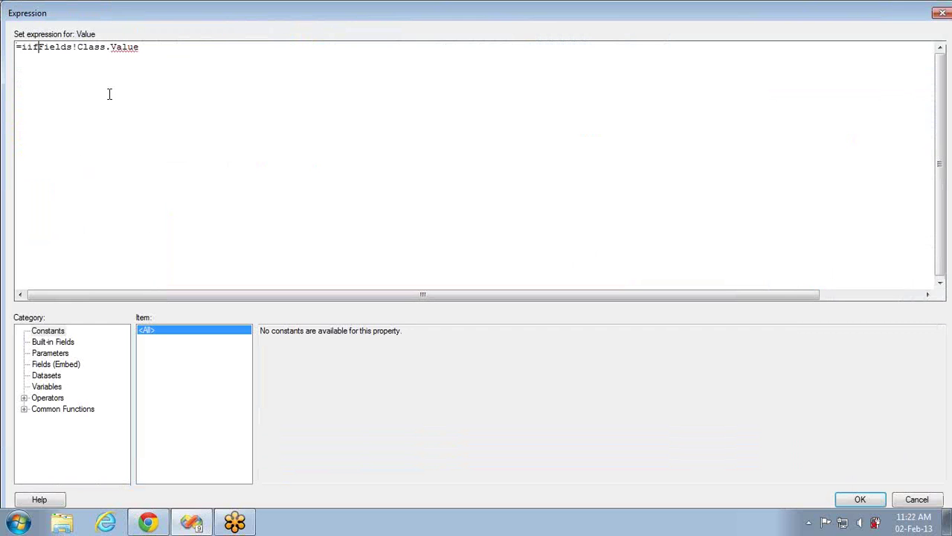
text(()
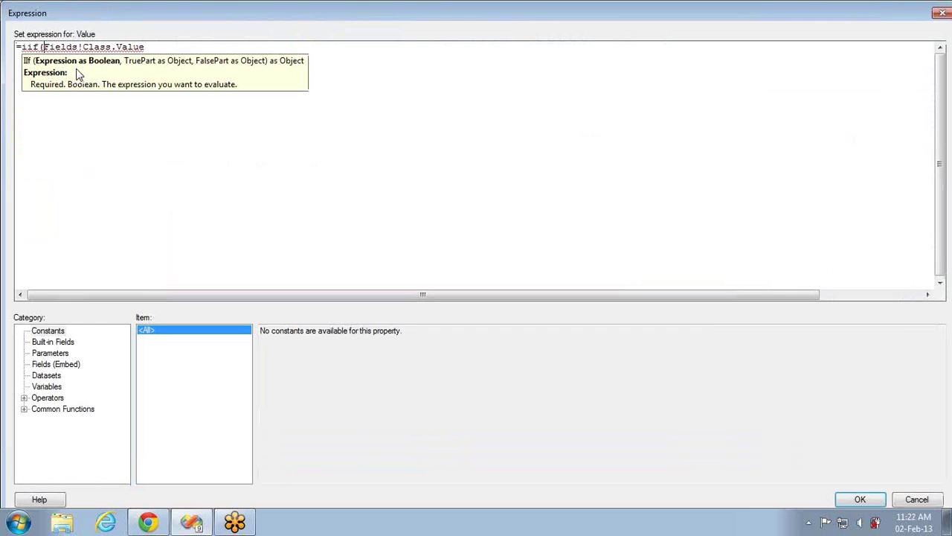
text(isnothing()
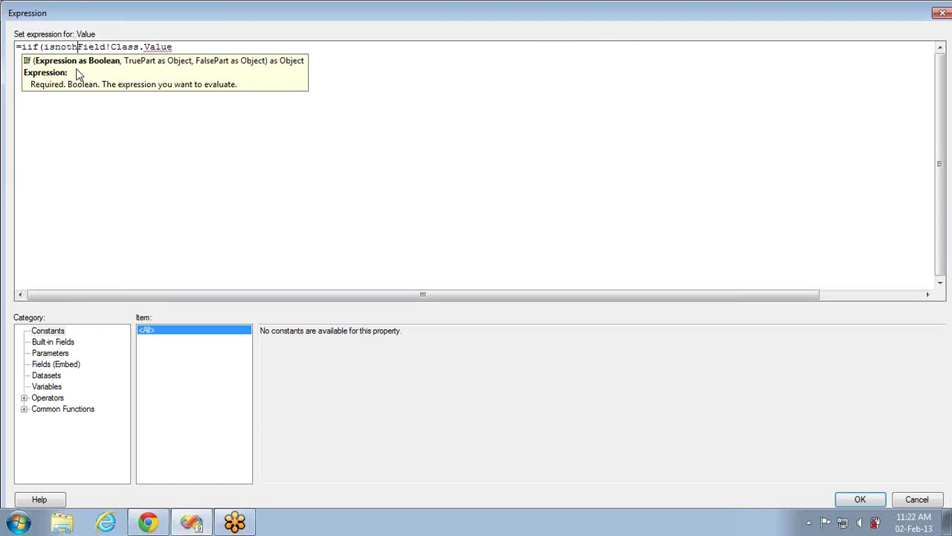
key(End)
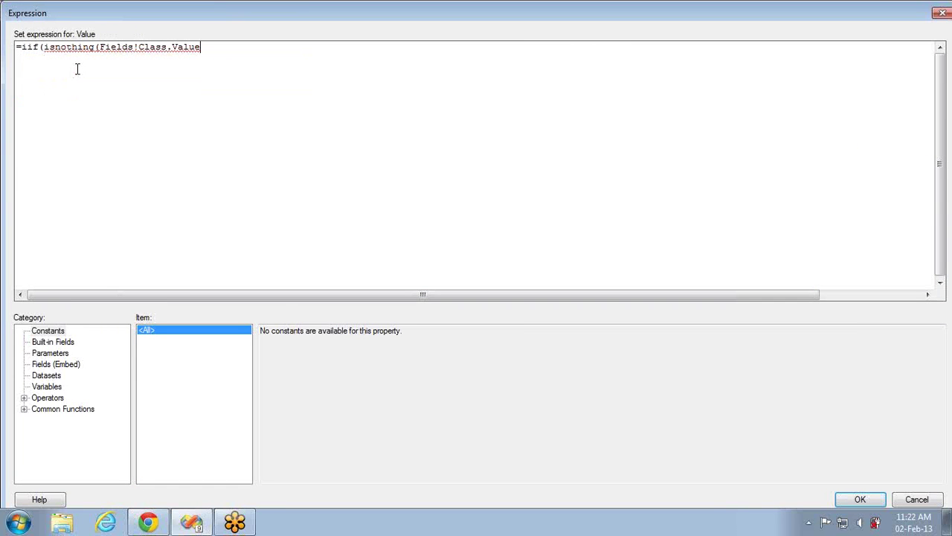
text(),"")
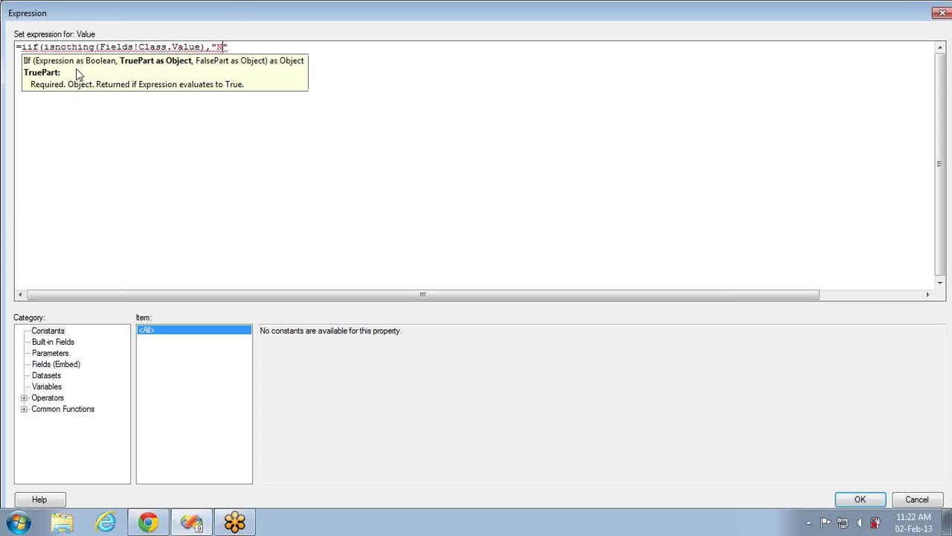
text(No Class)
key(End)
text(,)
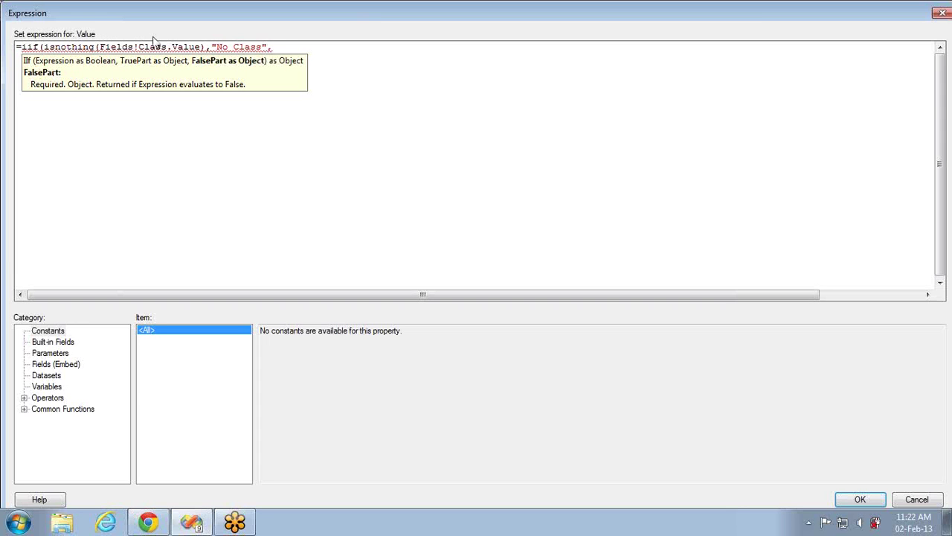
click(201, 46)
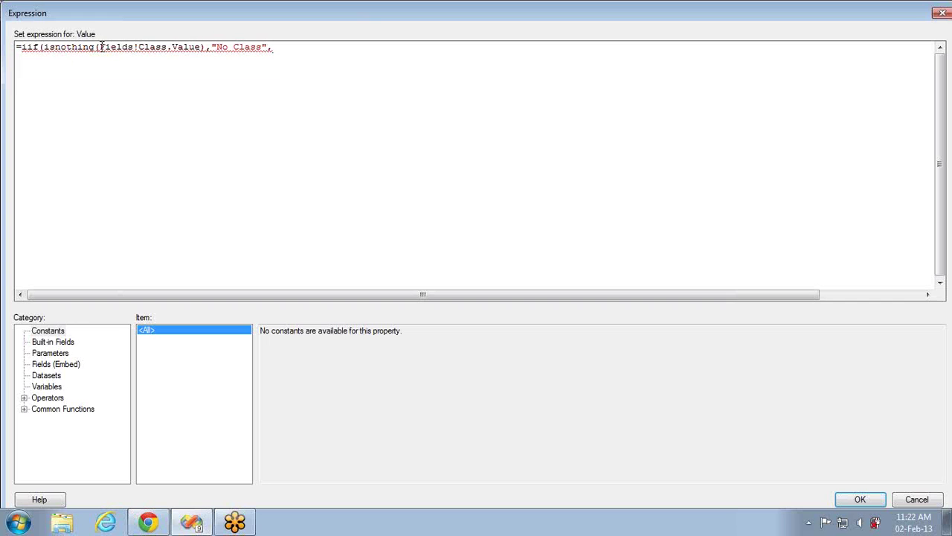
shift+click(101, 46)
text(xIvinVpLJkE)
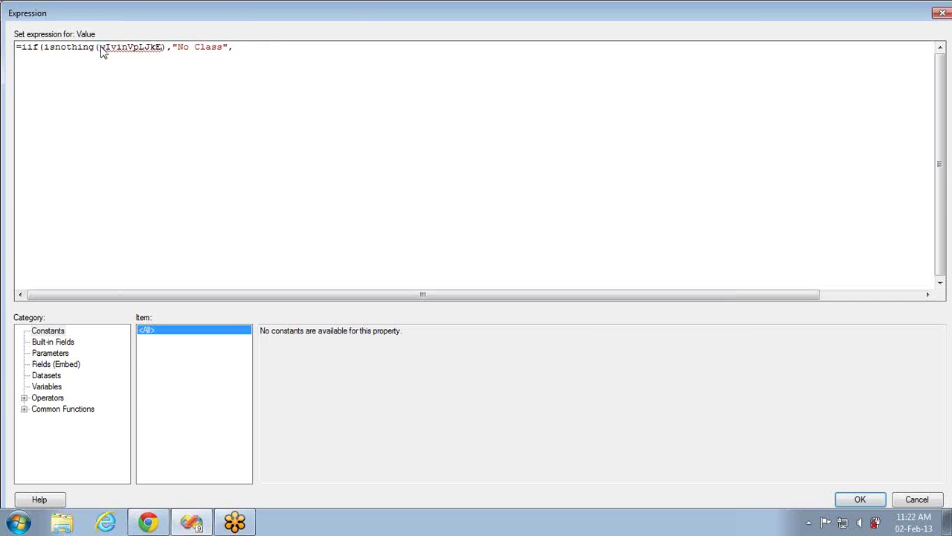
double_click(103, 47)
key(Delete)
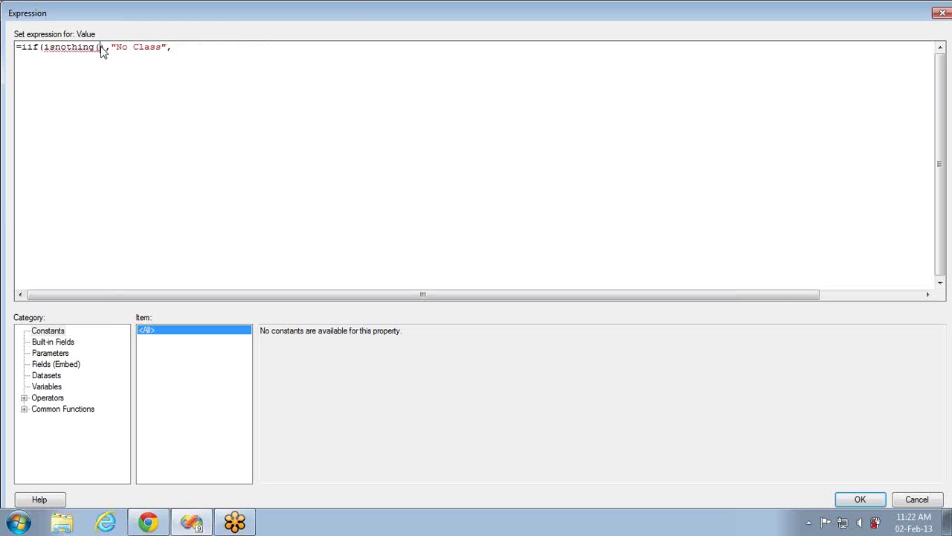
- Insert Fields!Class.Value inside isnothing() and as the false result, then confirm the expression
click(64, 365)
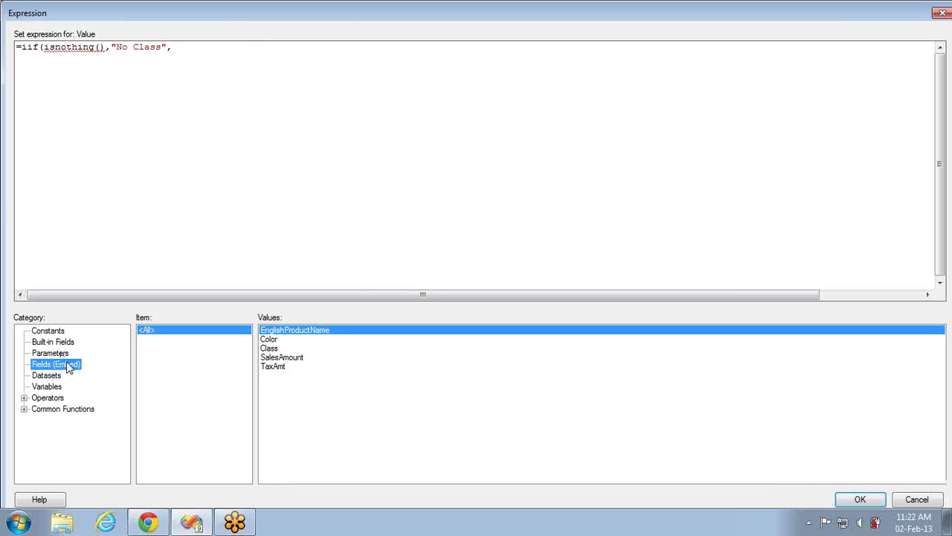
double_click(273, 349)
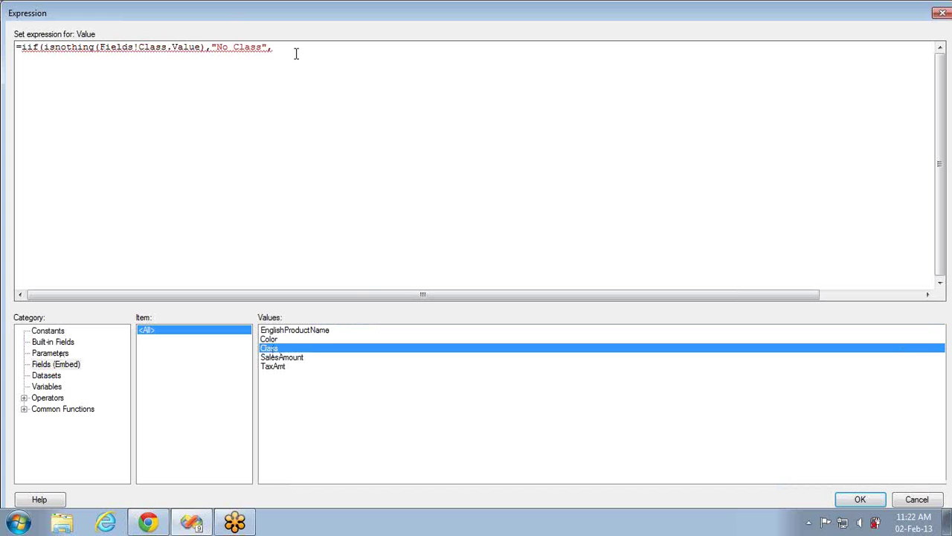
double_click(292, 349)
text())
click(860, 499)
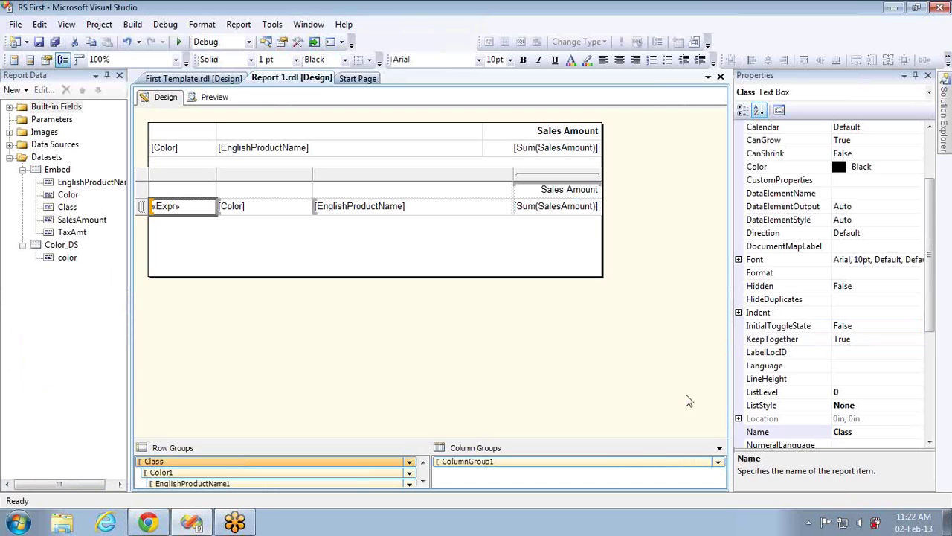
- Preview the report, expand and collapse the No Class group, then return to Design
click(205, 98)
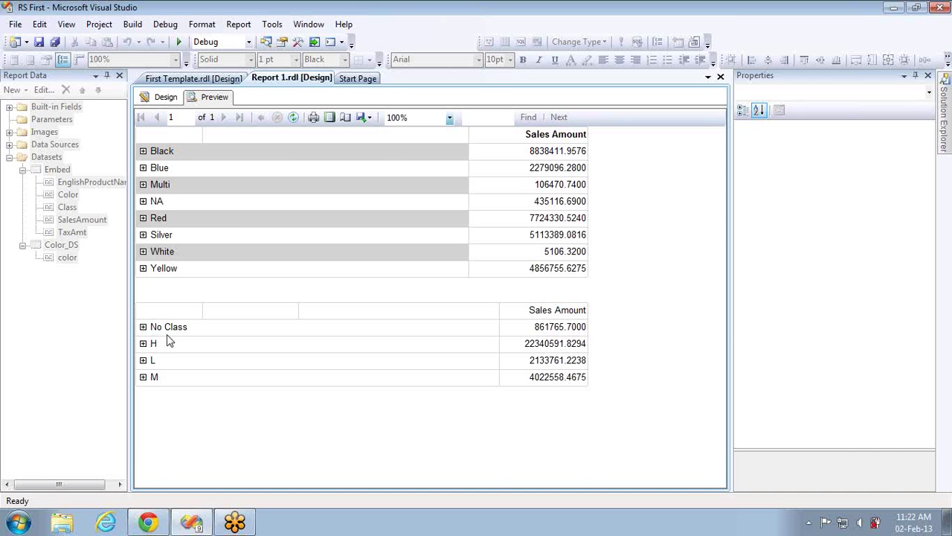
click(142, 328)
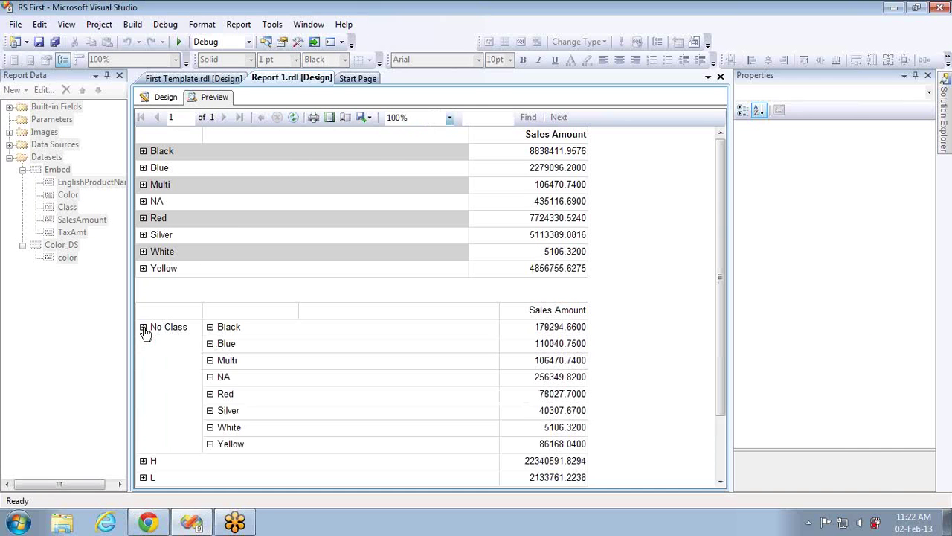
click(143, 327)
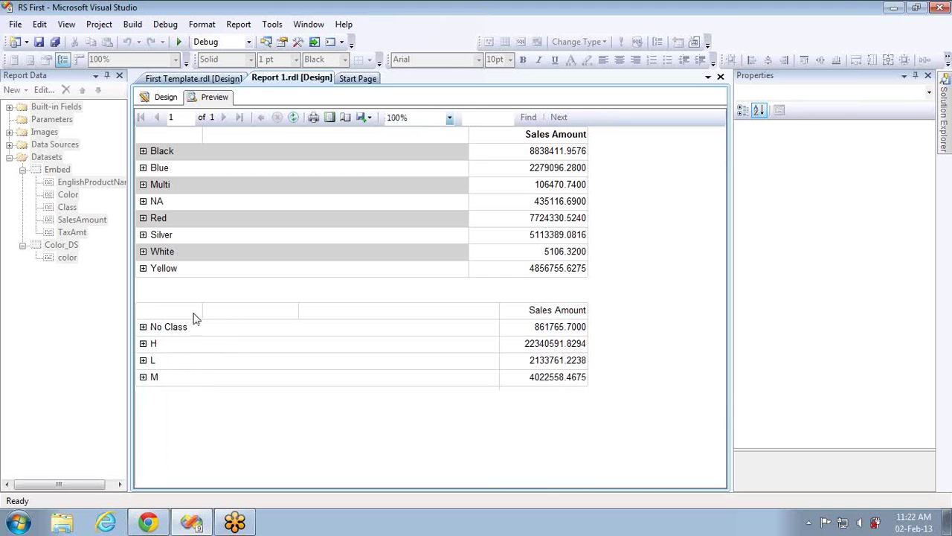
click(161, 98)
- Append +" Class" to the class expression's false part and preview the H, L, M Class labels
click(168, 206)
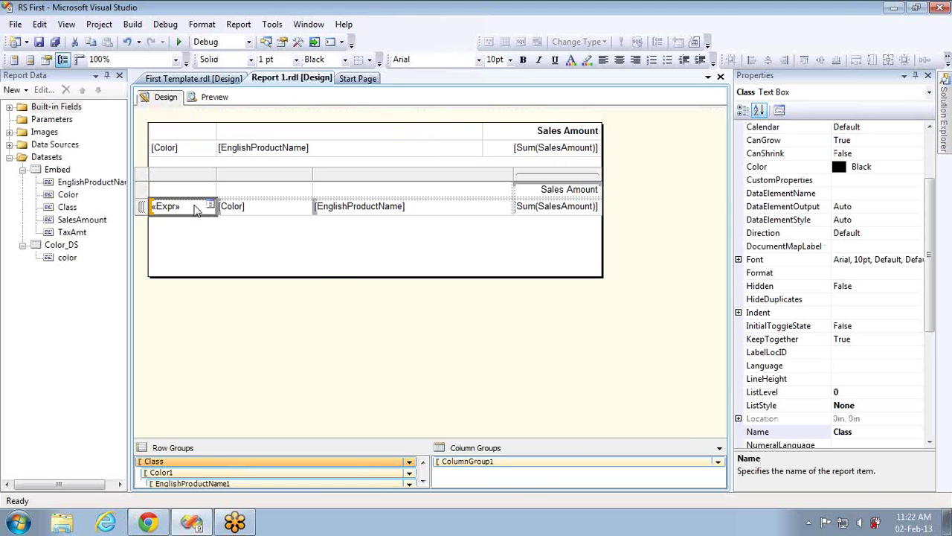
right_click(195, 208)
click(240, 314)
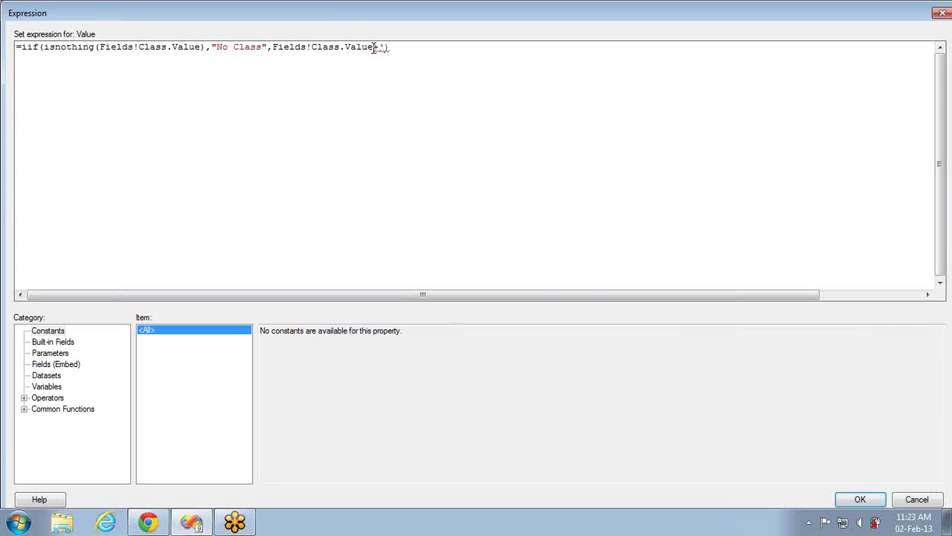
text("" Class)
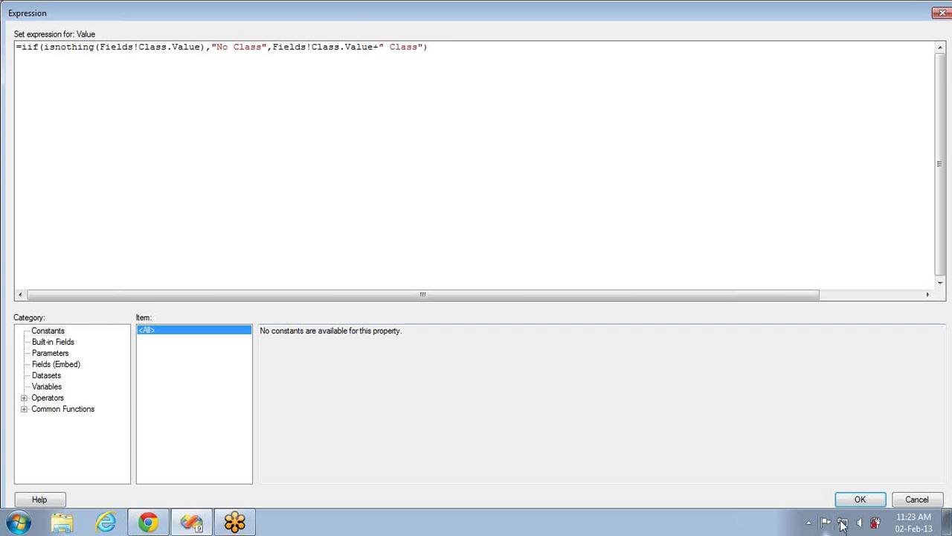
click(857, 500)
click(208, 100)
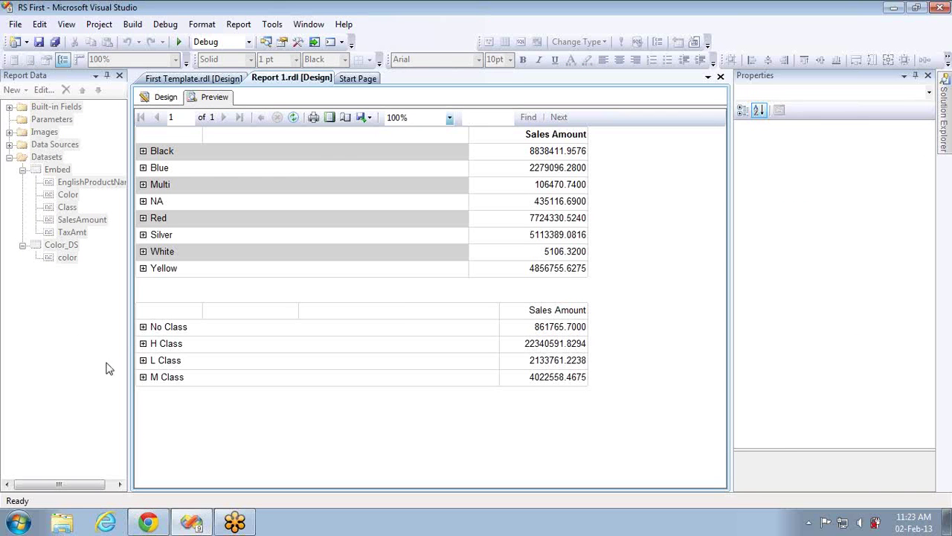
- Expand No Class and its Blue colour to list the Classic Vest and Sport-100 Helmet products
click(143, 327)
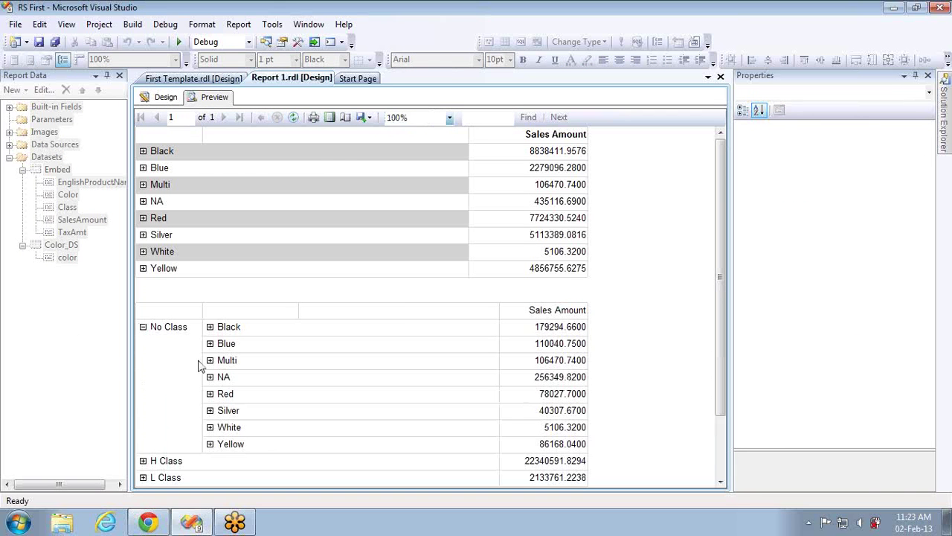
click(211, 344)
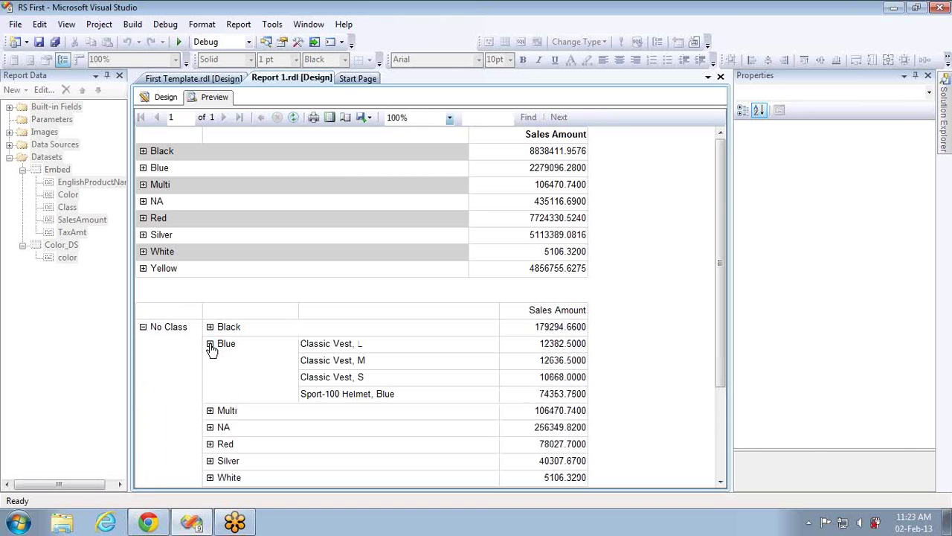